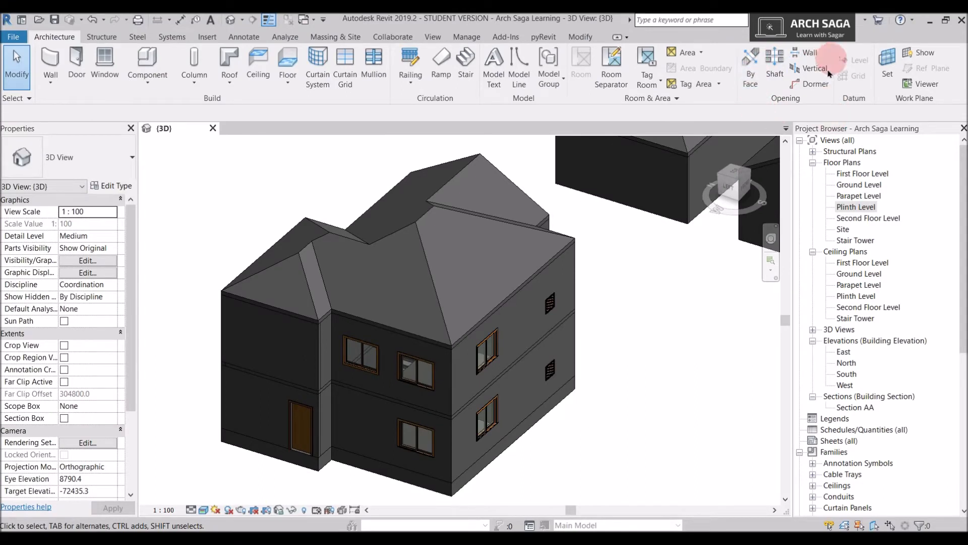
Cut a rectangular by-face opening in the middle of the hipped roof's front slope
click(751, 76)
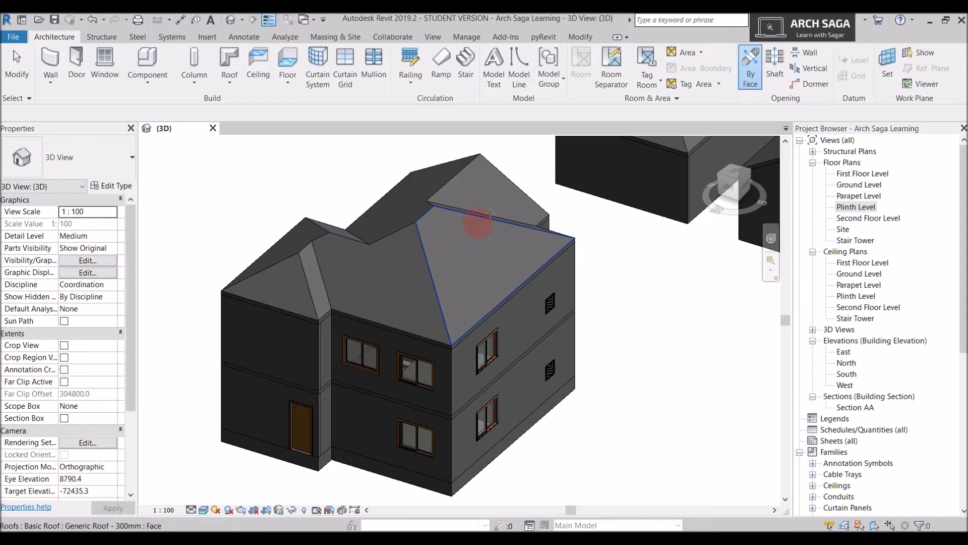
shift+middle_drag(474, 212, 491, 301)
shift+middle_drag(379, 270, 360, 278)
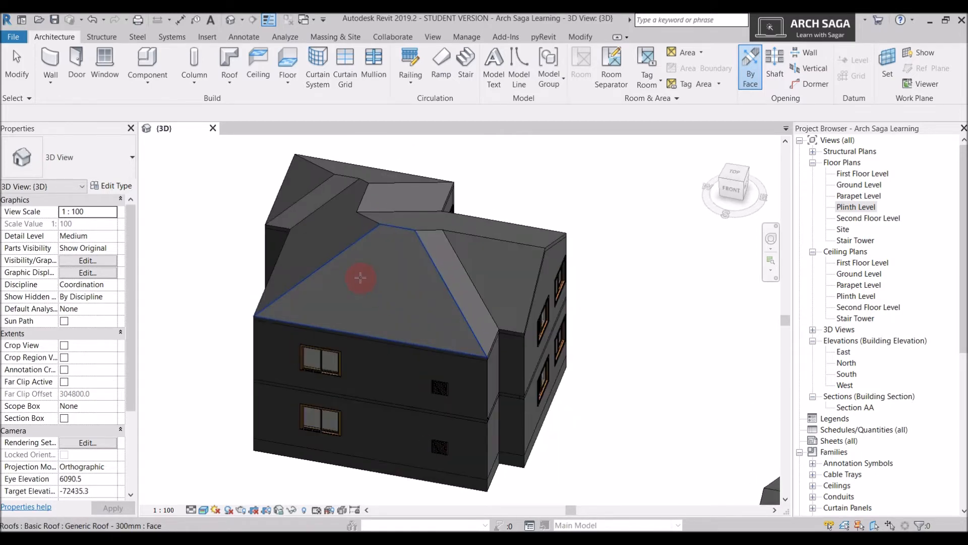
scroll(360, 278, up, 2)
click(391, 271)
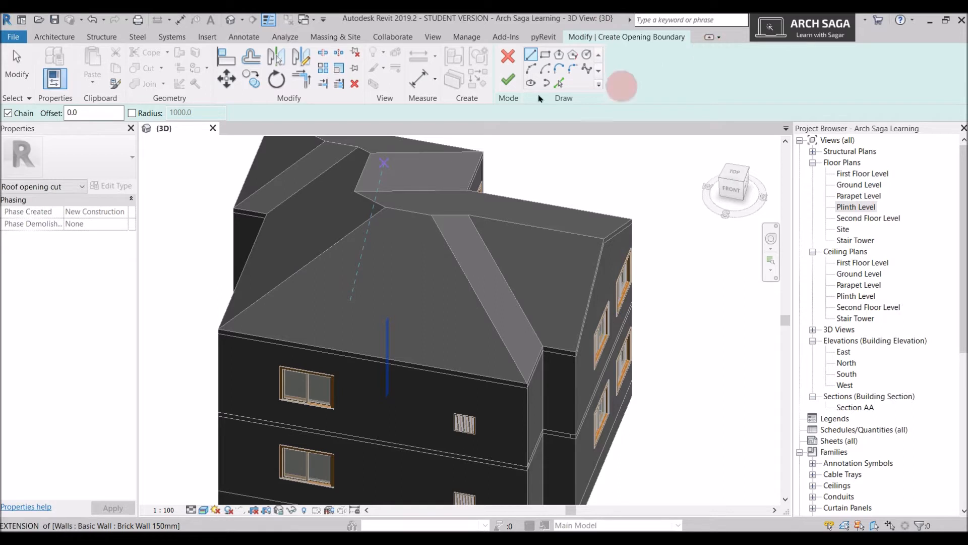
click(545, 54)
scroll(373, 275, up, 3)
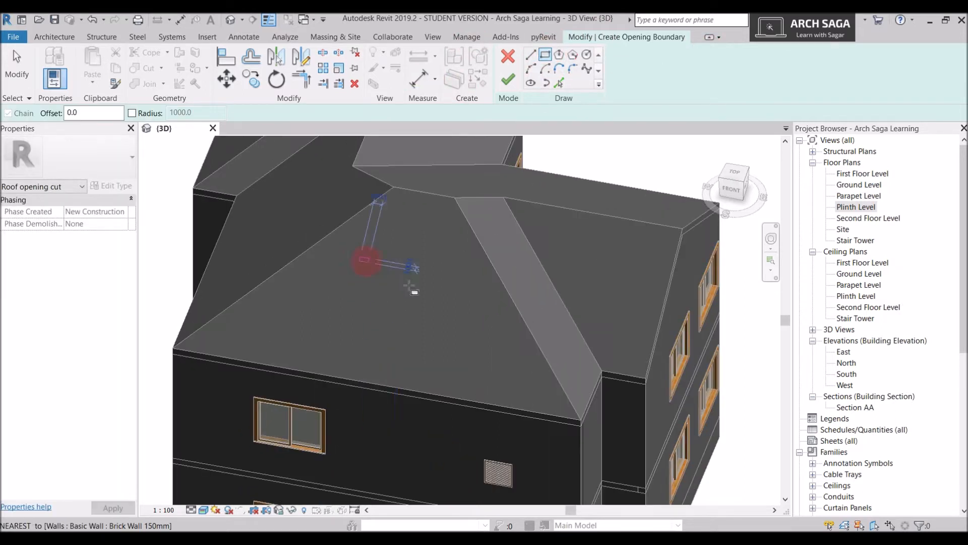
click(360, 256)
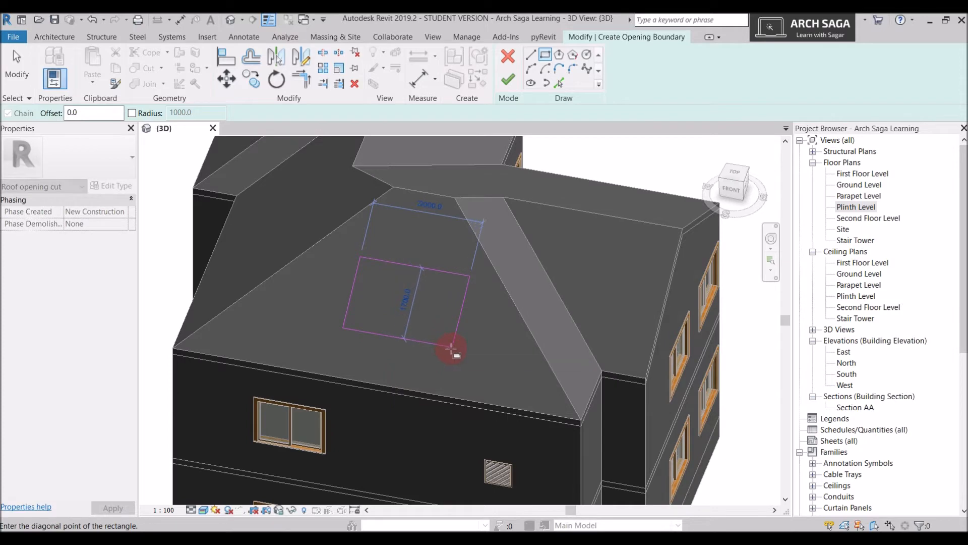
click(447, 348)
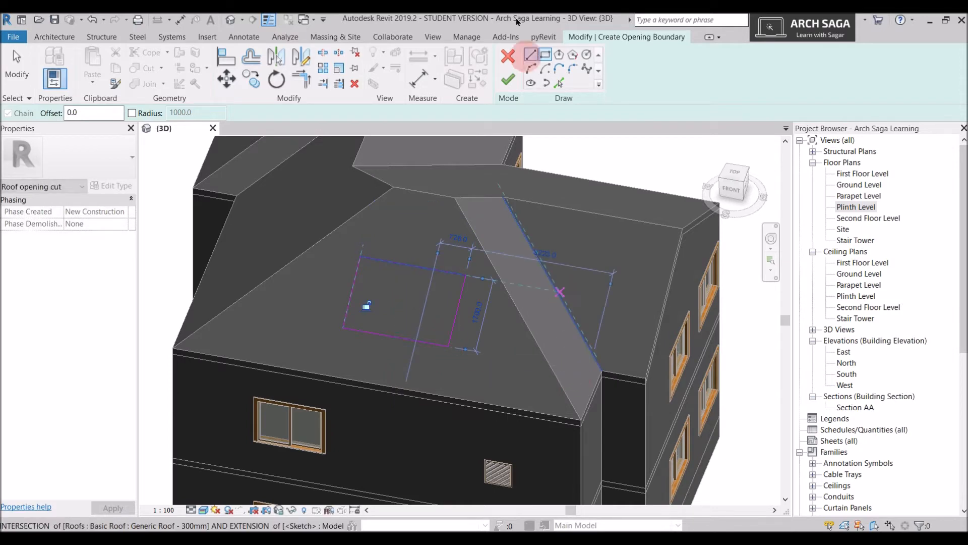
click(511, 77)
shift+middle_drag(570, 286, 471, 287)
key(Escape)
shift+middle_drag(525, 324, 458, 335)
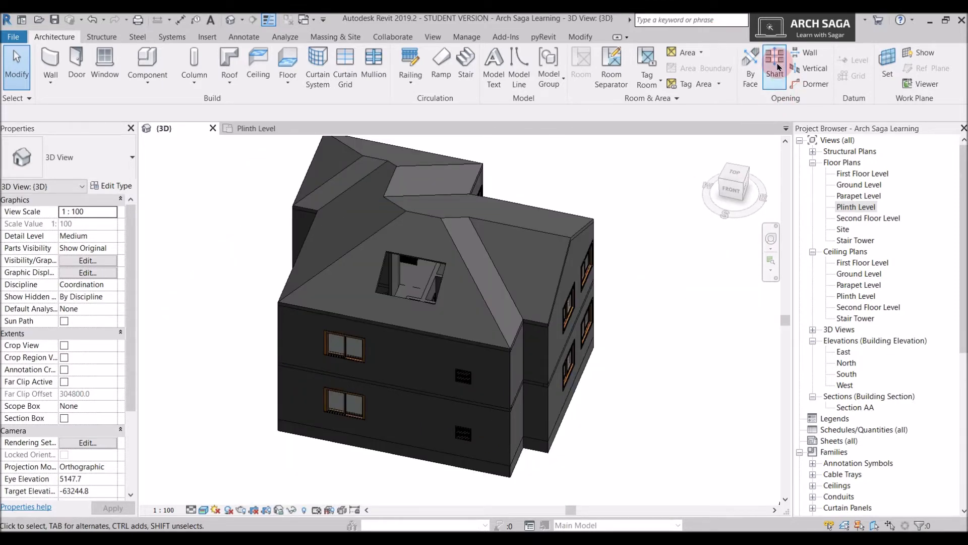
click(777, 67)
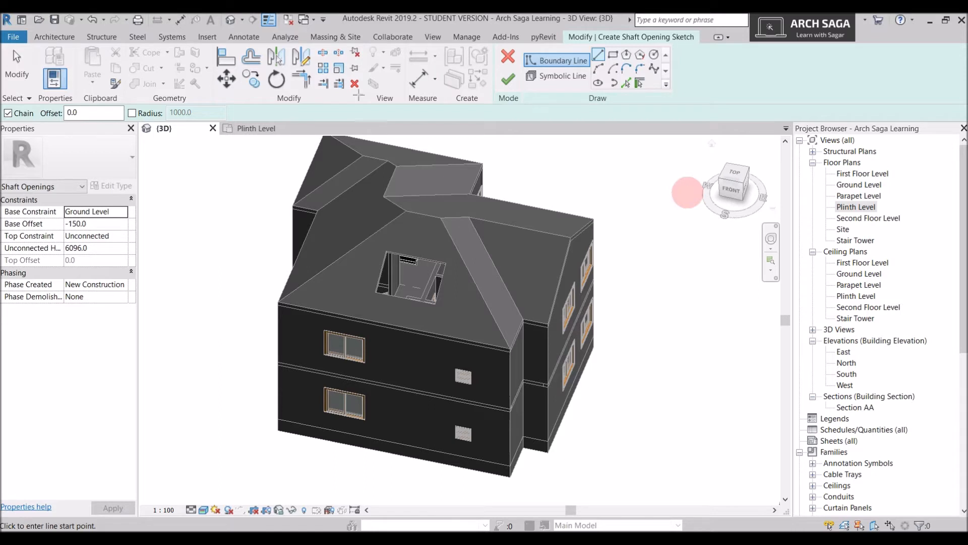
click(275, 128)
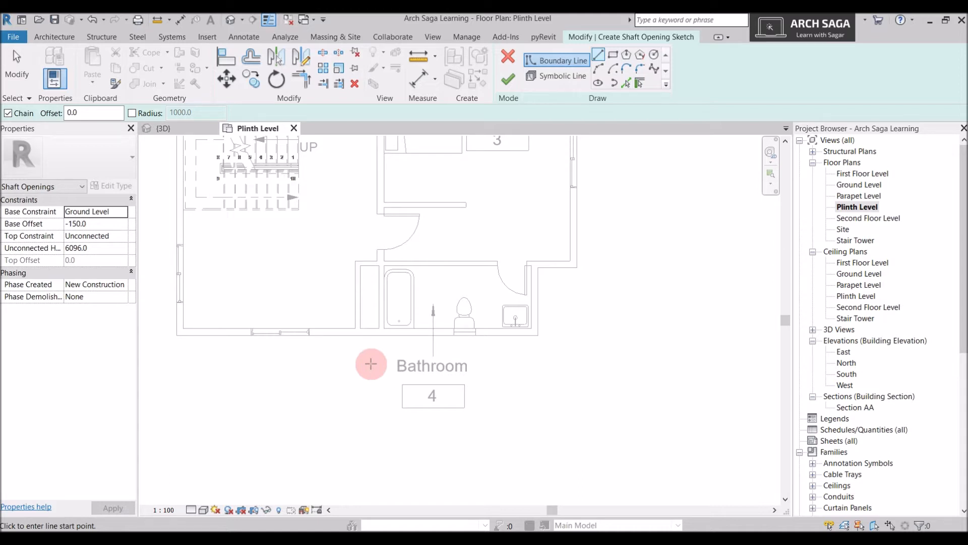
click(509, 77)
scroll(616, 343, down, 1)
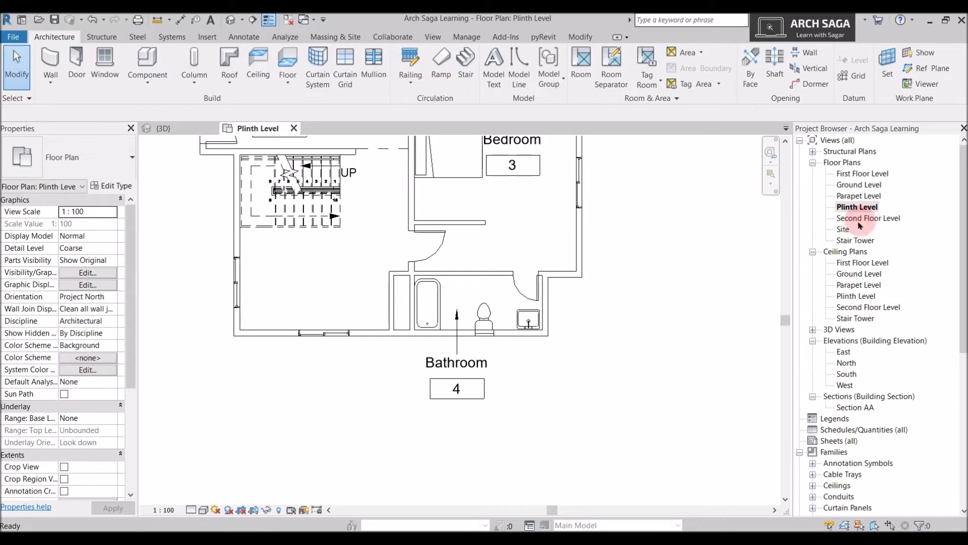
Open the First Floor Level plan and temporarily hide the roof in the 3D view
double_click(862, 174)
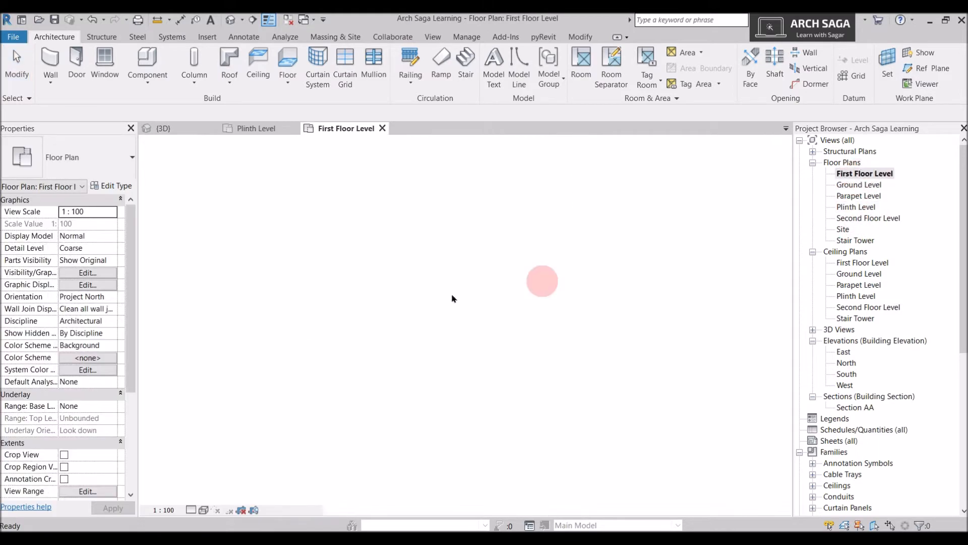
click(177, 132)
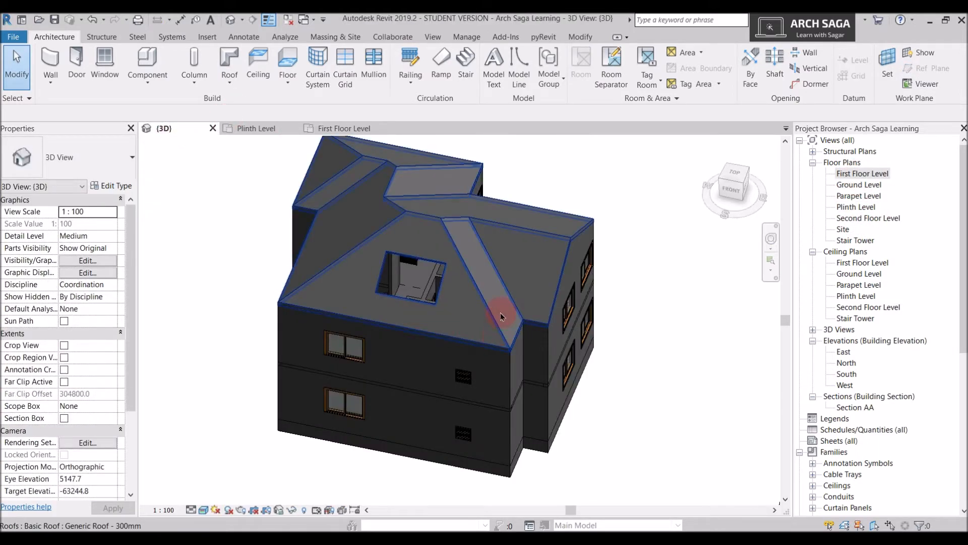
click(501, 316)
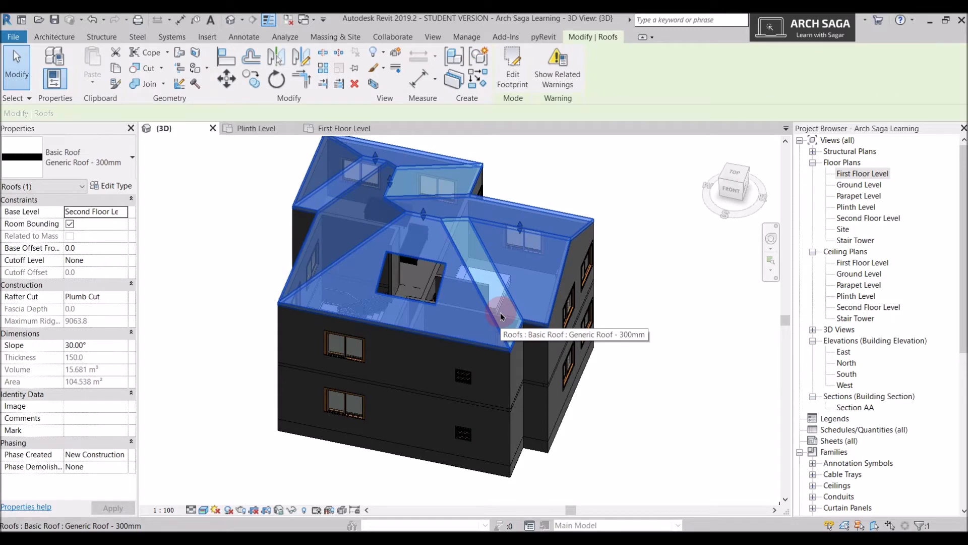
key(h)
key(h)
scroll(484, 360, up, 3)
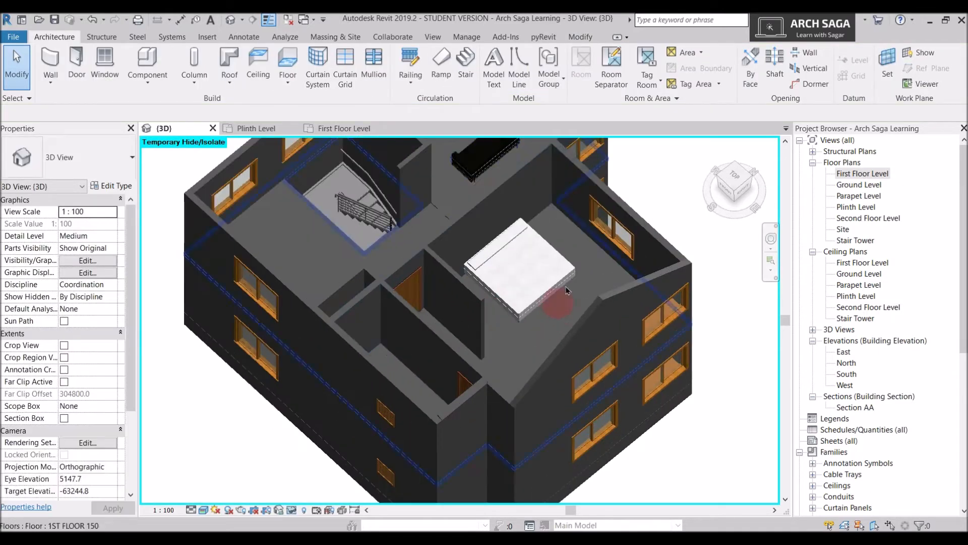
Select the 1ST FLOOR 150 slab and examine the duct beside the bathroom in plan and in 3D
click(302, 258)
shift+middle_drag(330, 283, 382, 331)
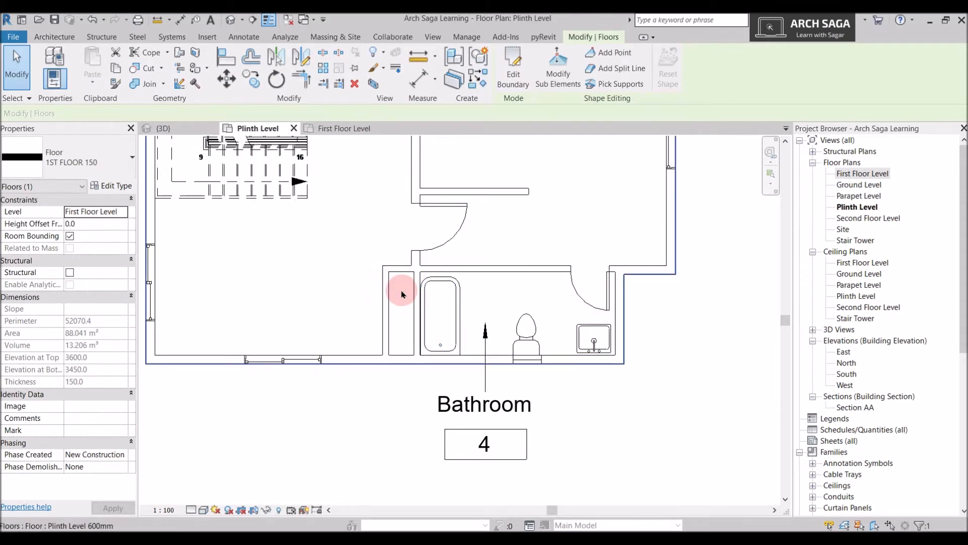
click(344, 128)
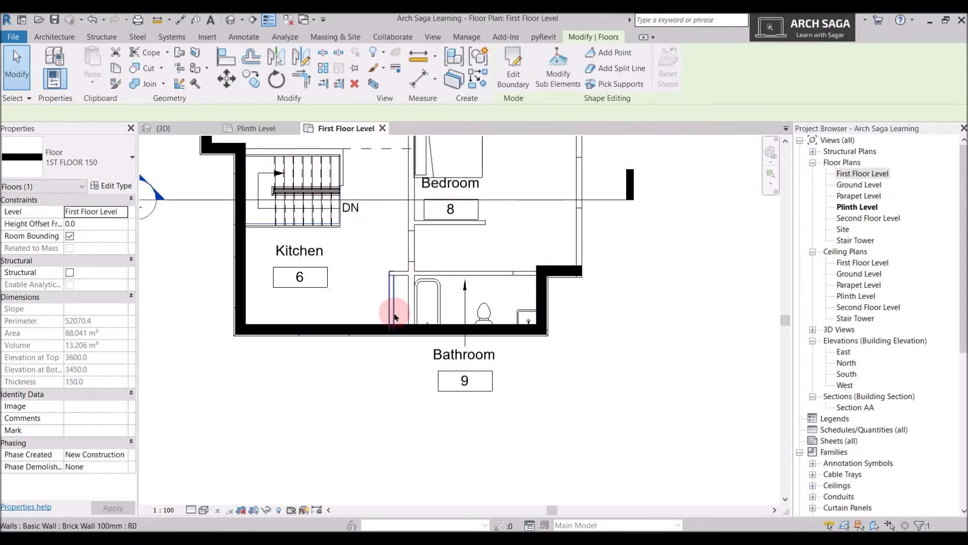
click(162, 128)
shift+middle_drag(559, 332, 499, 308)
scroll(560, 280, up, 3)
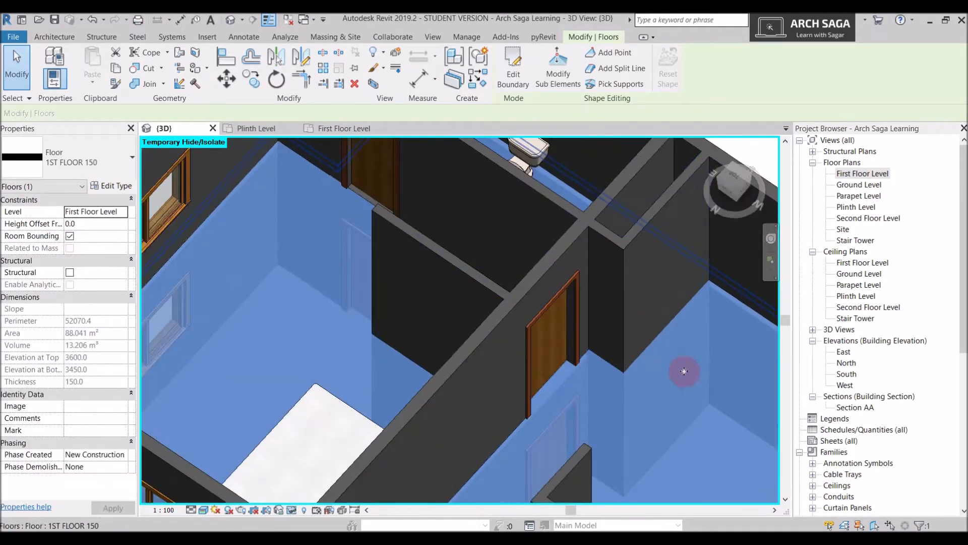
shift+middle_drag(682, 372, 469, 325)
shift+middle_drag(465, 243, 380, 229)
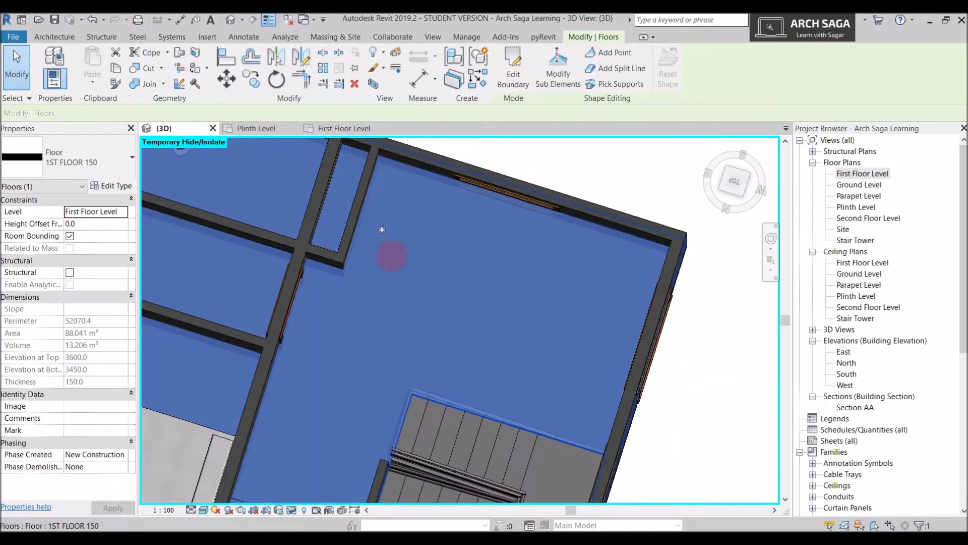
shift+middle_drag(439, 281, 475, 404)
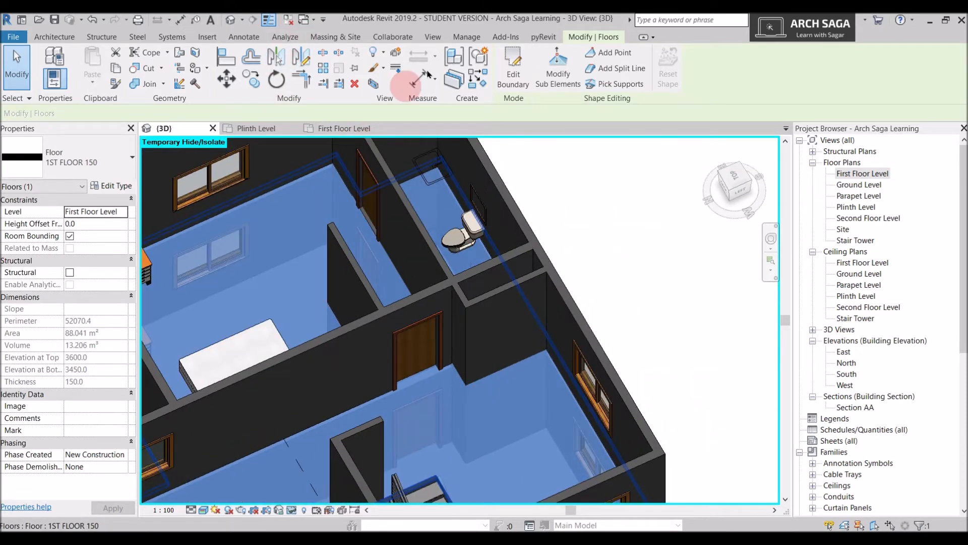
Add a rectangular opening at the bathroom duct to the first-floor slab's boundary without attaching the walls to the slab
click(512, 65)
click(331, 132)
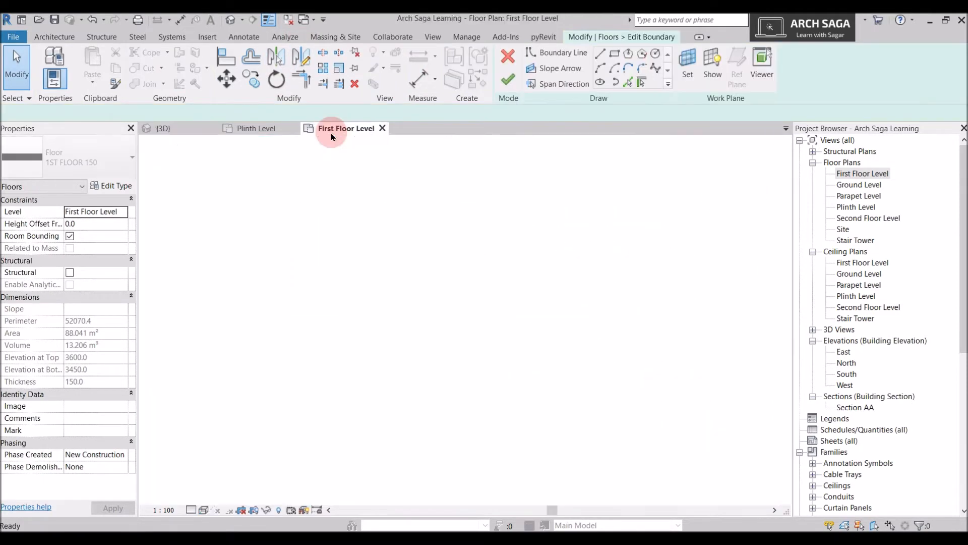
click(614, 53)
scroll(434, 280, up, 3)
scroll(423, 281, up, 1)
click(395, 259)
click(442, 392)
key(Escape)
key(Escape)
click(506, 79)
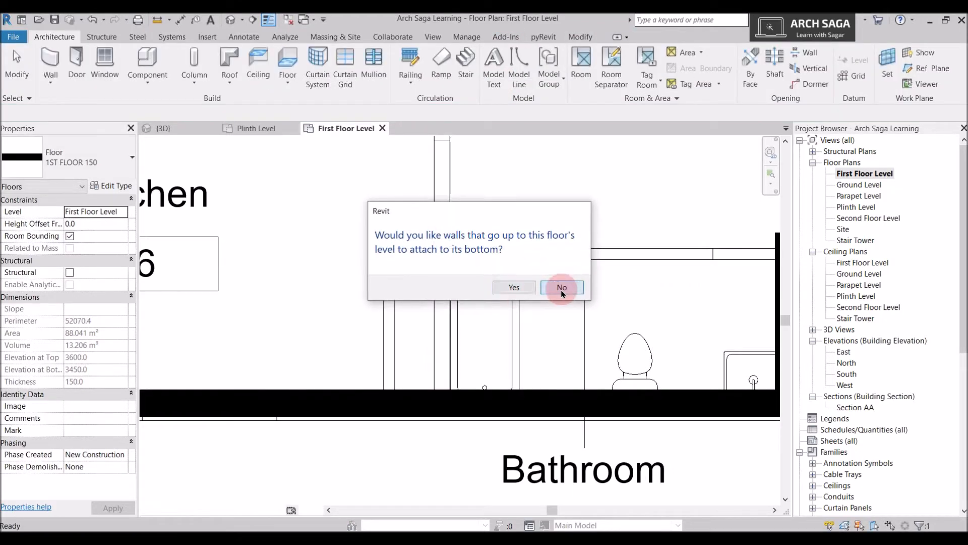
click(562, 291)
click(166, 129)
shift+middle_drag(459, 287, 462, 394)
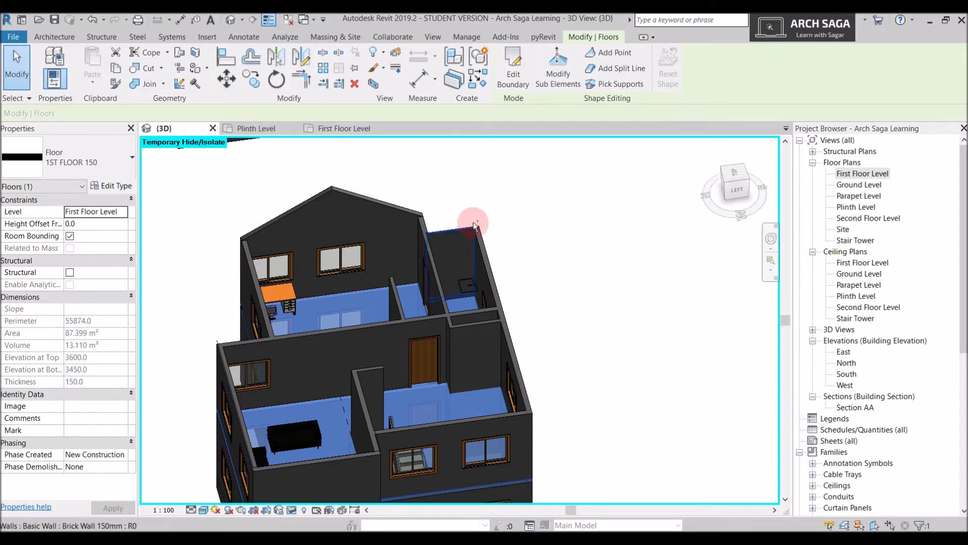
Restore the first-floor slab's boundary without the duct opening, leaving the walls unattached
click(514, 70)
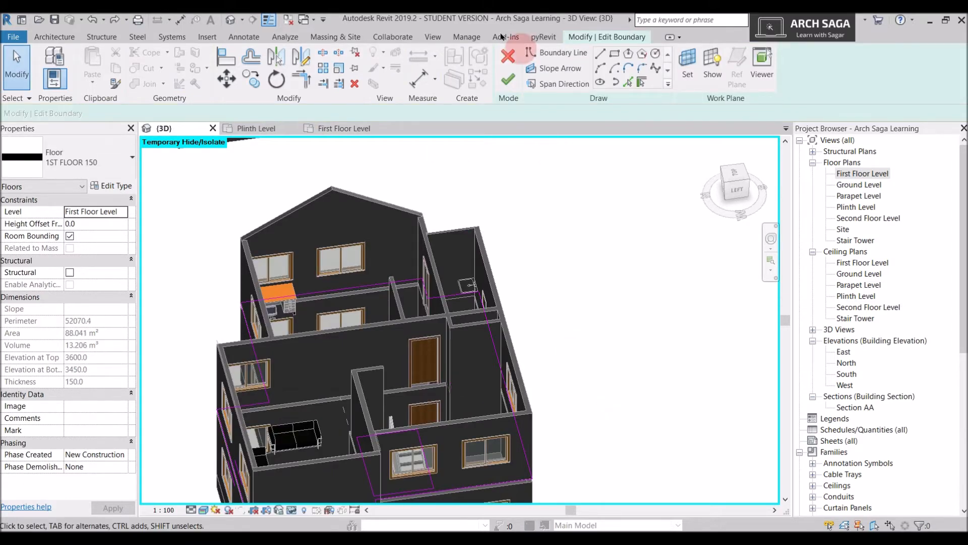
click(506, 56)
click(561, 287)
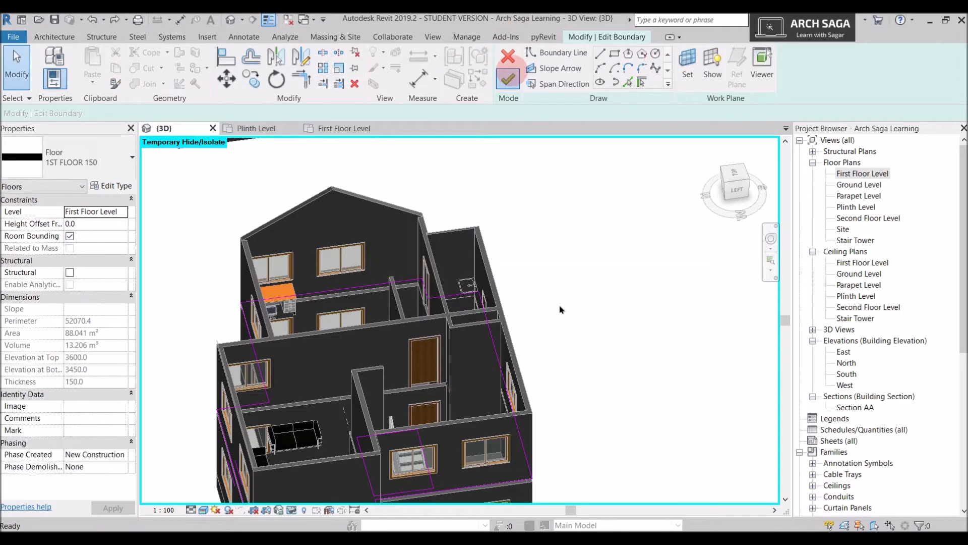
click(508, 79)
click(561, 287)
scroll(606, 290, up, 5)
shift+middle_drag(604, 307, 285, 124)
Sketch a rectangular shaft opening about 489 by 1620 mm inside the duct beside the bathroom in the Plinth Level plan
click(261, 130)
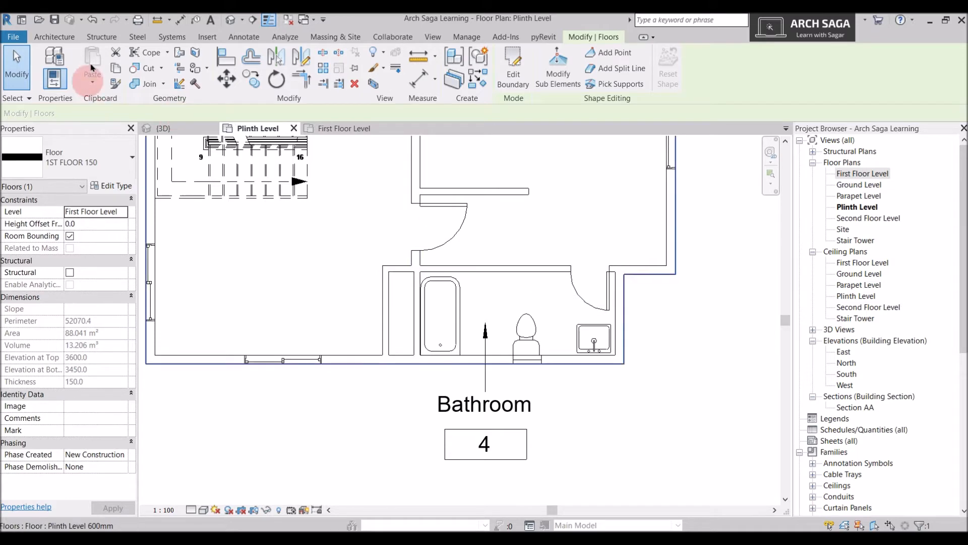
click(57, 37)
click(775, 64)
click(615, 57)
scroll(401, 283, up, 4)
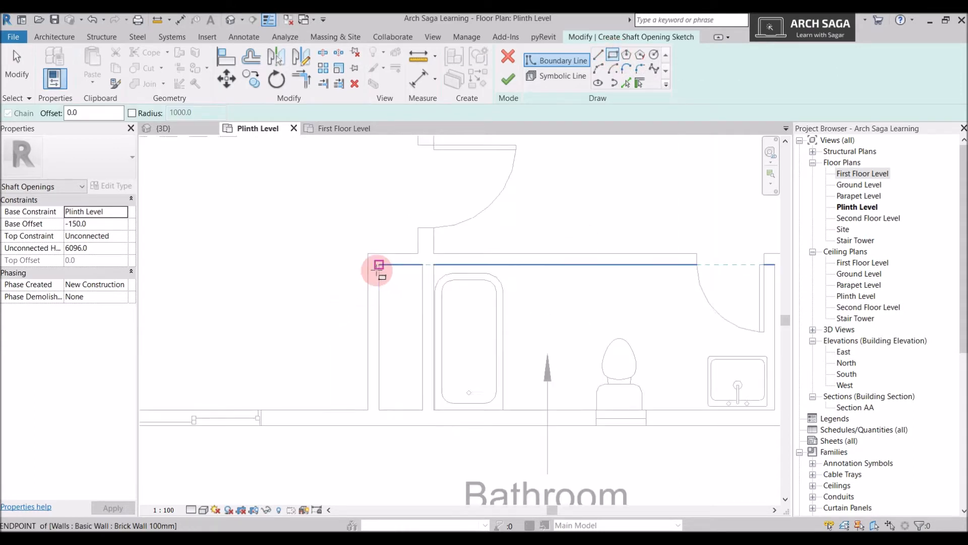
click(379, 264)
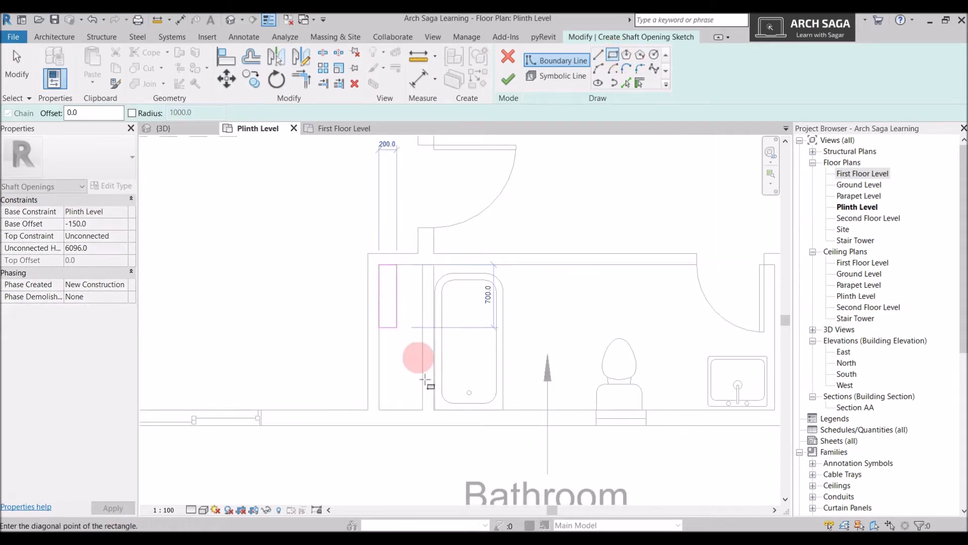
click(423, 409)
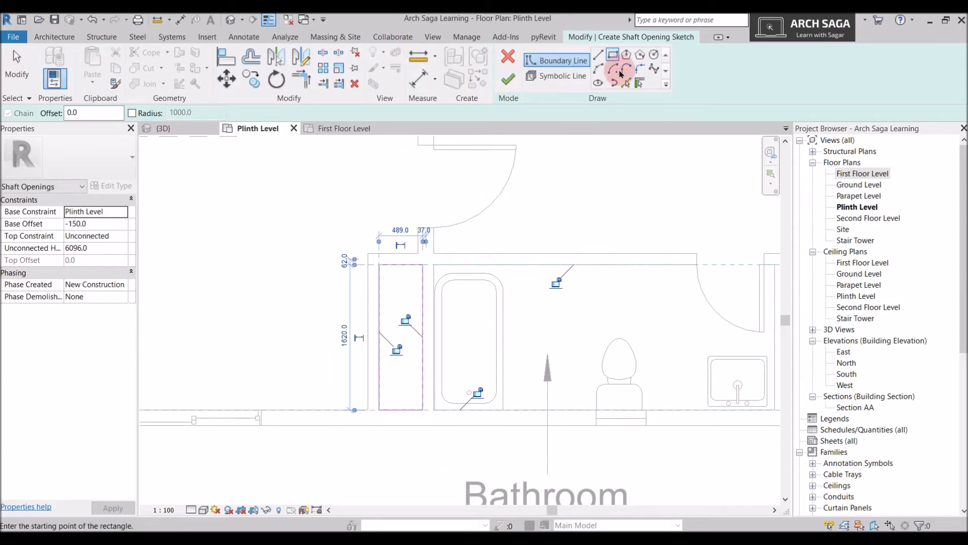
click(507, 82)
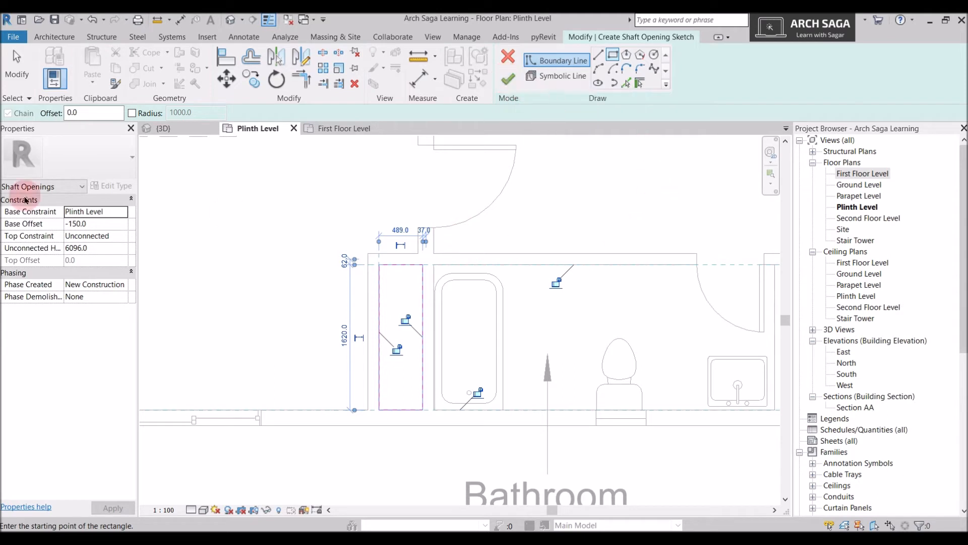
Set the shaft's base offset to 0 and its top constraint up to Second Floor Level, and finish the sketch
click(111, 223)
text(0)
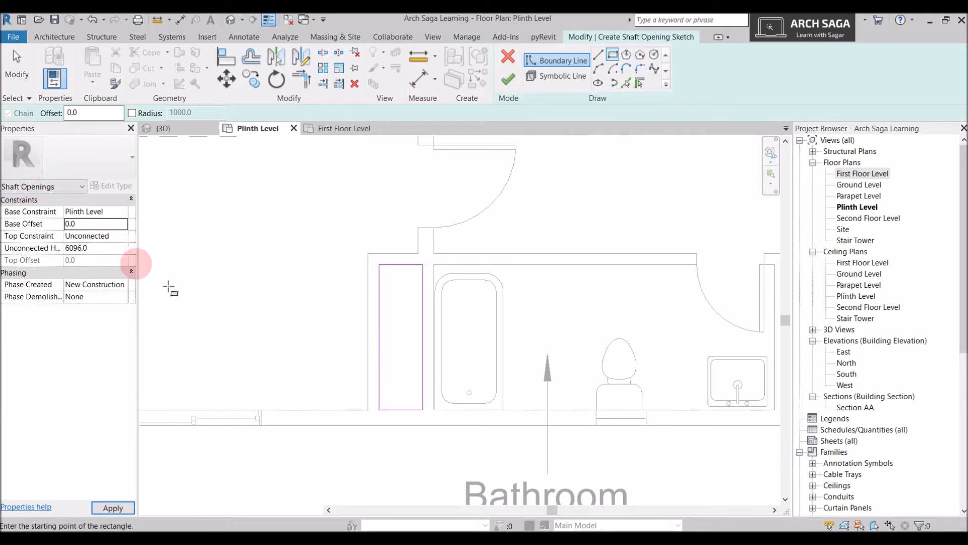
click(121, 237)
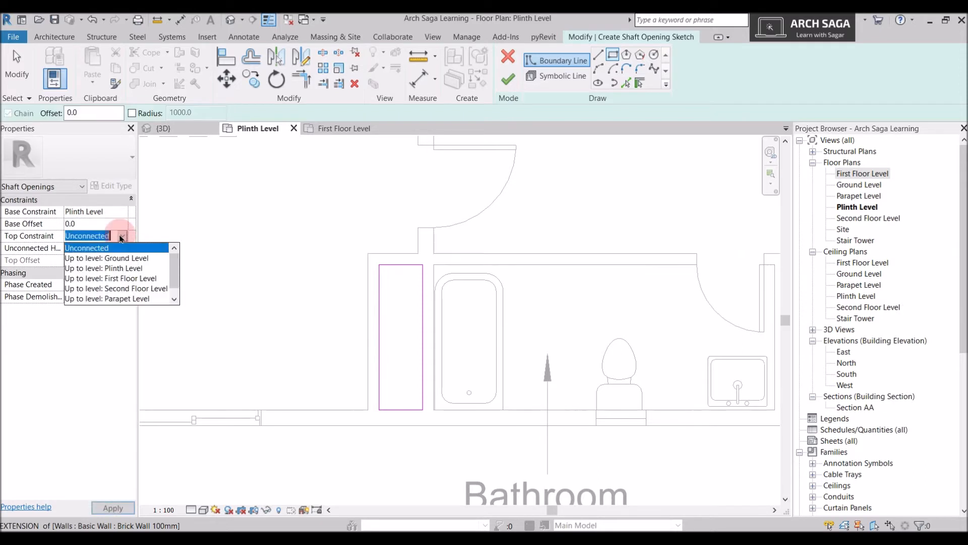
click(123, 290)
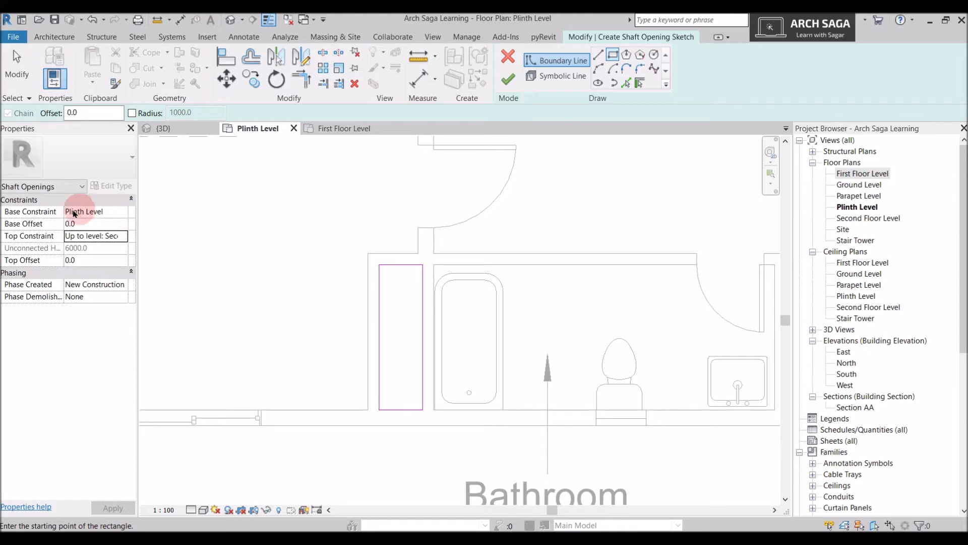
key(Escape)
key(Escape)
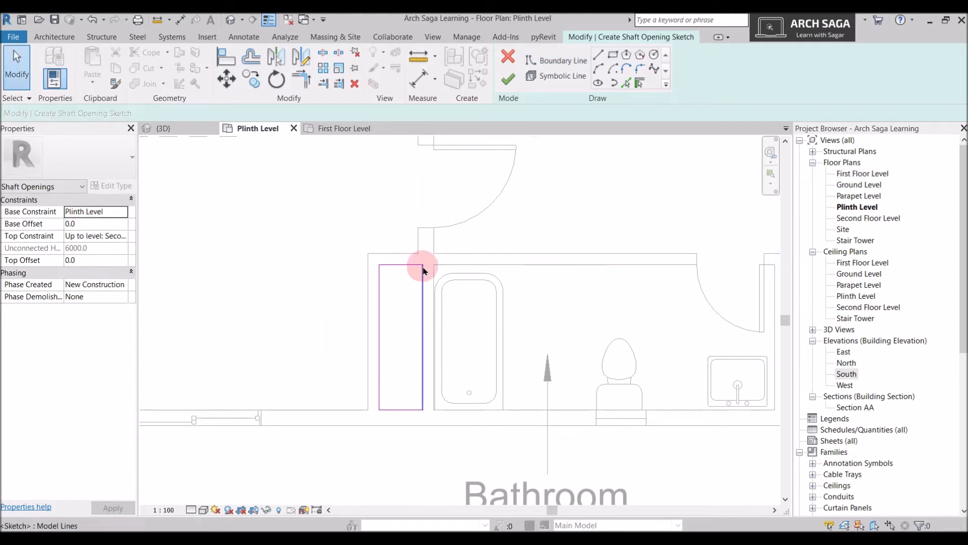
click(509, 78)
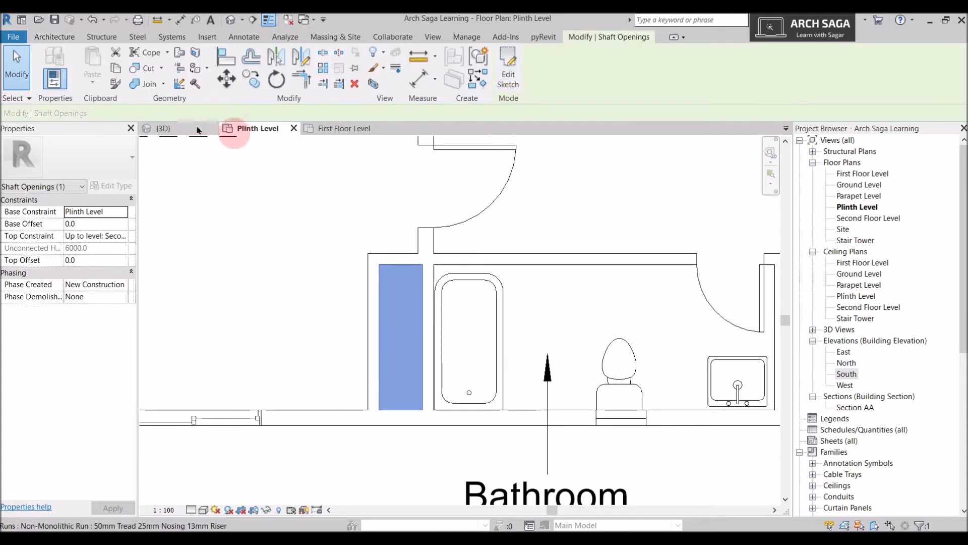
Examine the shaft opening beside the bathroom in the 3D view
click(176, 130)
click(408, 203)
shift+middle_drag(443, 255, 405, 292)
scroll(372, 337, down, 4)
scroll(405, 292, up, 2)
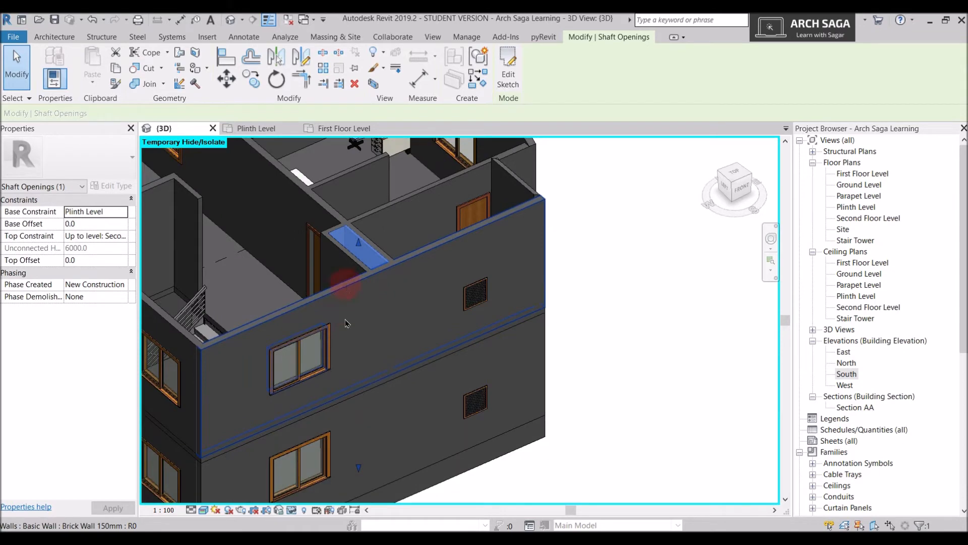
Examine how the shaft opening cuts through the first-floor slab in the 3D view
click(81, 214)
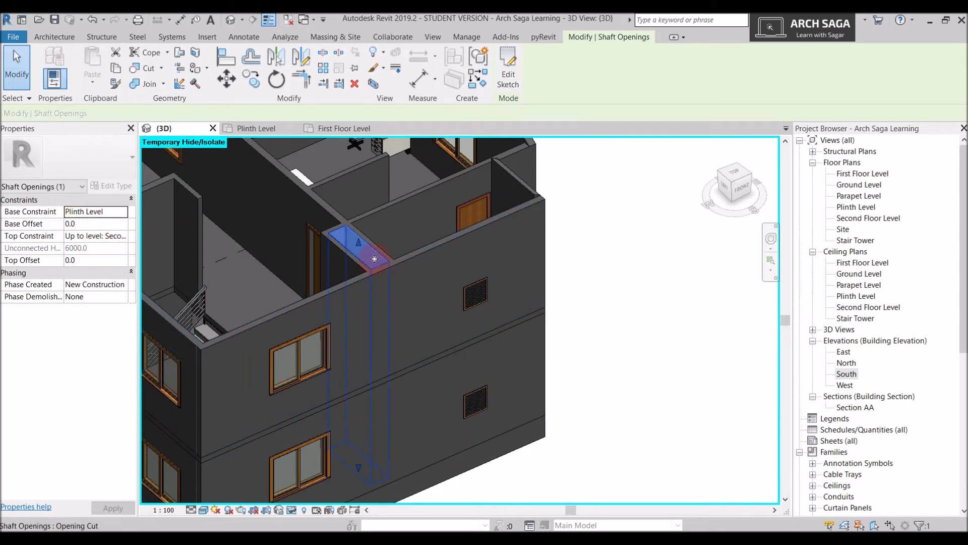
shift+middle_drag(376, 337, 420, 405)
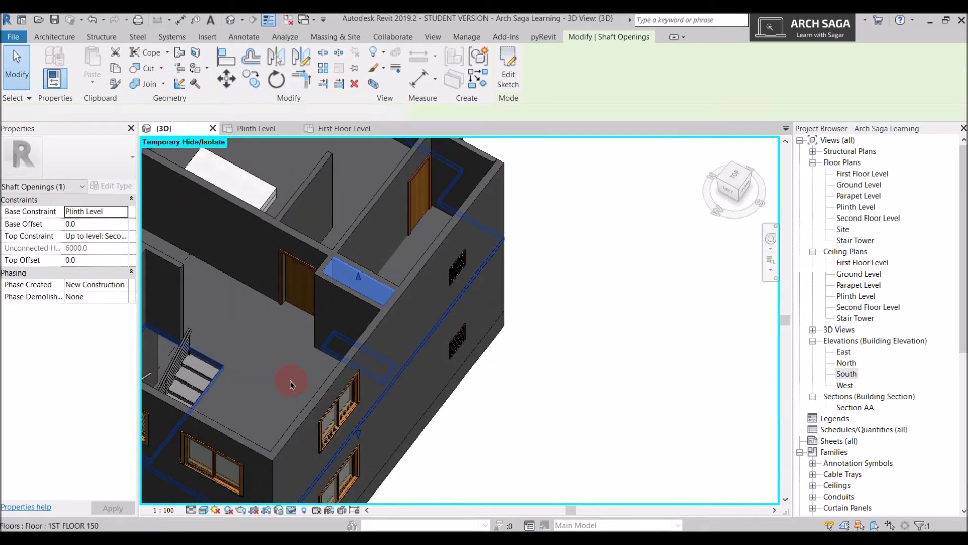
click(292, 376)
scroll(293, 374, up, 1)
shift+middle_drag(293, 373, 396, 348)
middle_drag(392, 229, 388, 348)
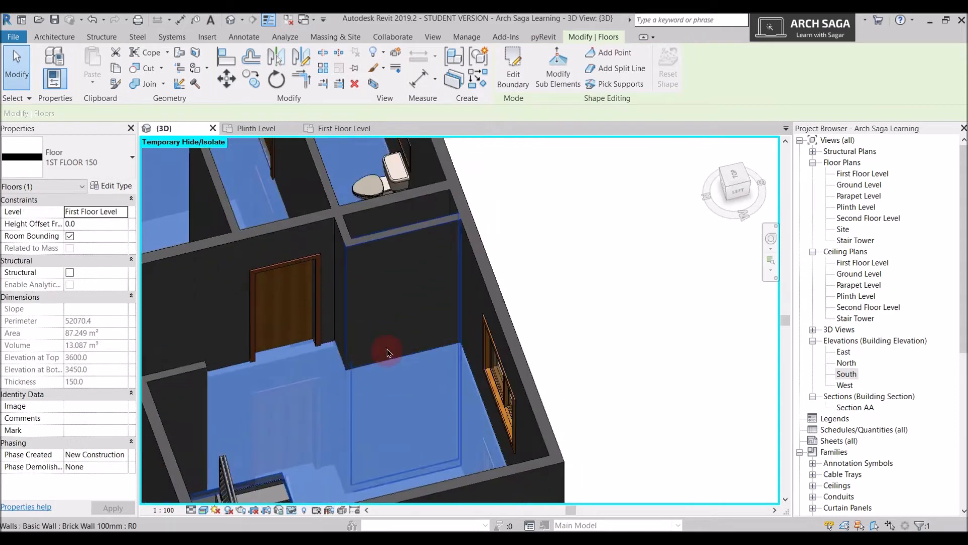
key(Escape)
click(391, 308)
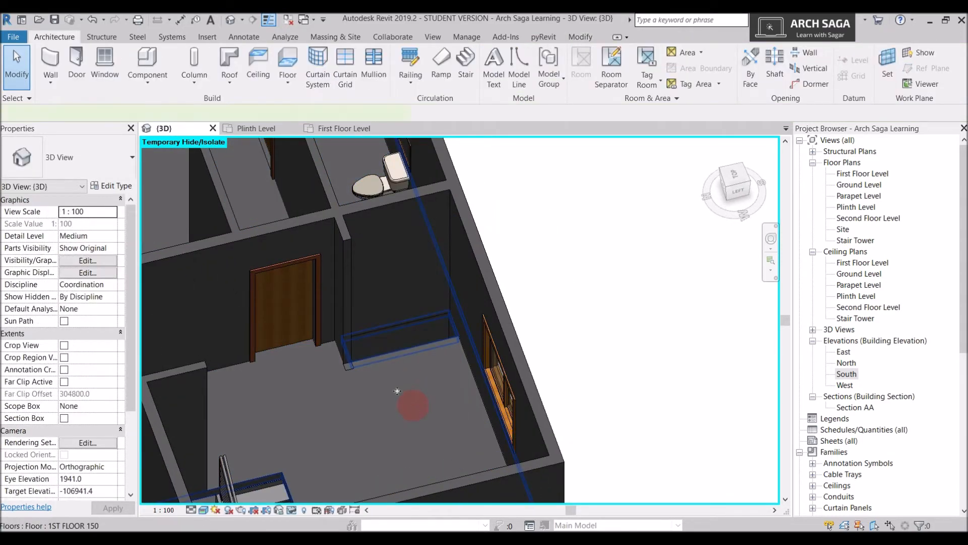
click(397, 391)
Reset the temporary hide/isolate in the 3D view to bring back the roof above the shaft
shift+middle_drag(380, 395, 317, 198)
key(h)
key(r)
scroll(446, 343, down, 2)
scroll(318, 198, down, 2)
shift+middle_drag(318, 252, 354, 289)
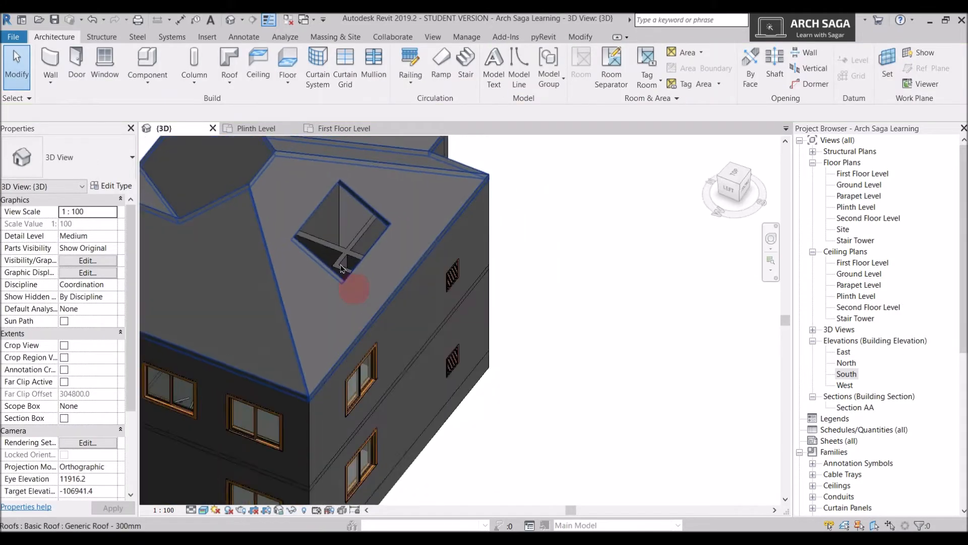
scroll(350, 277, up, 2)
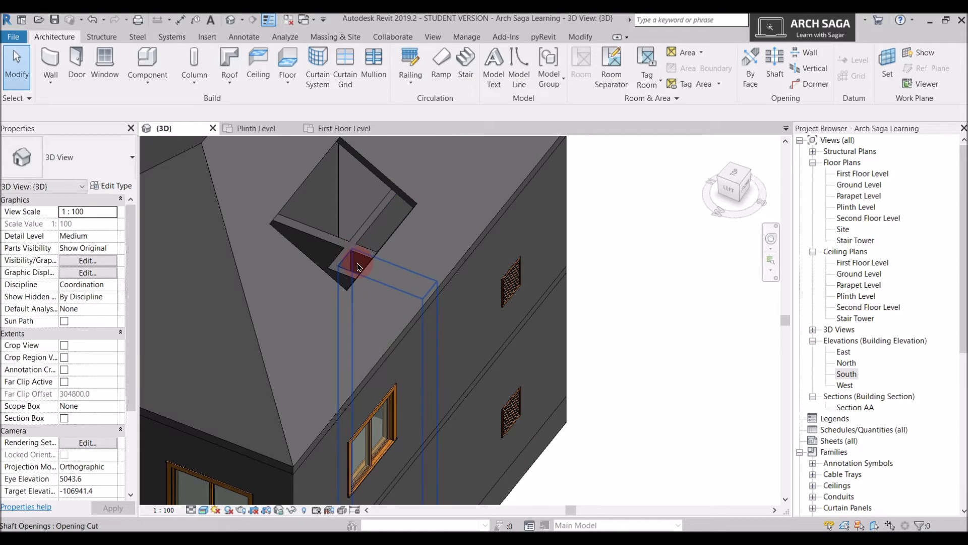
Stretch the shaft opening's top up through the roof to a top offset of about 5685 mm
click(351, 260)
scroll(396, 273, down, 4)
shift+middle_drag(432, 296, 416, 277)
drag(399, 244, 401, 205)
drag(398, 133, 398, 132)
middle_drag(398, 132, 401, 180)
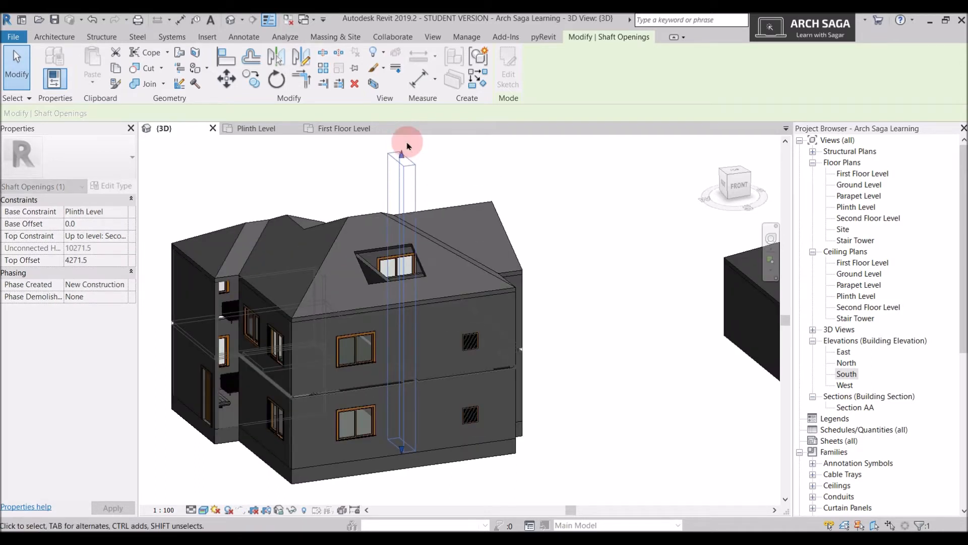
drag(407, 146, 407, 145)
scroll(576, 327, down, 1)
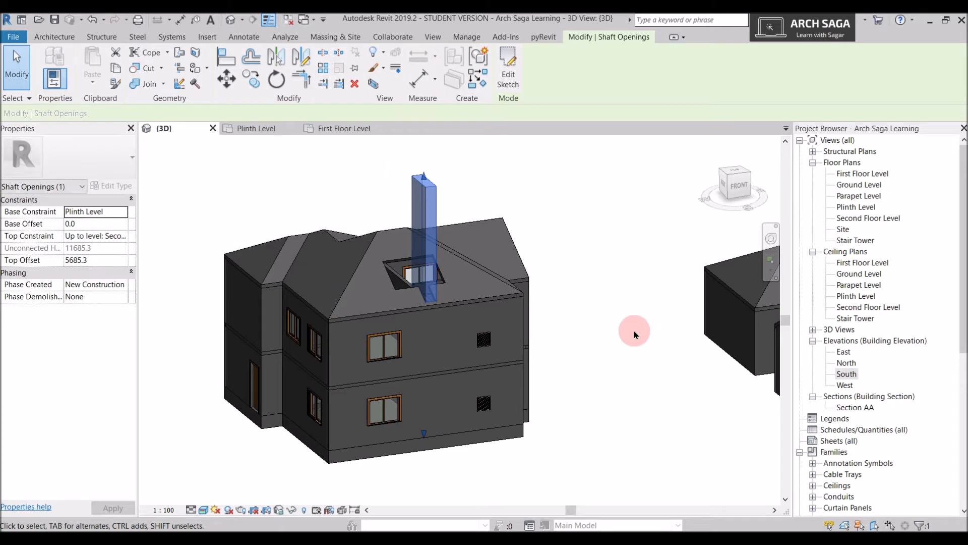
click(352, 194)
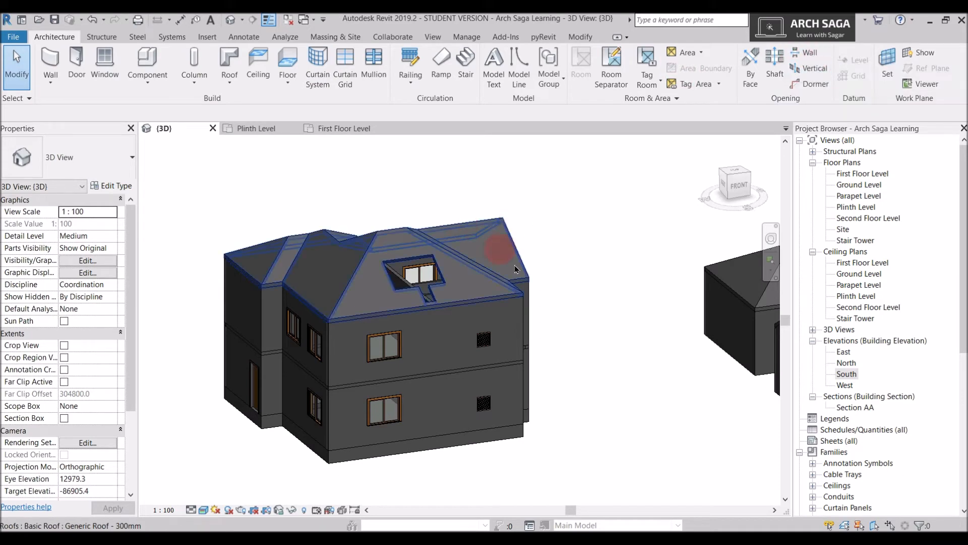
Try cutting two narrow rectangular openings about 400 mm wide in the first-floor bathroom wall's profile, and reset the profile
scroll(436, 359, up, 1)
click(436, 361)
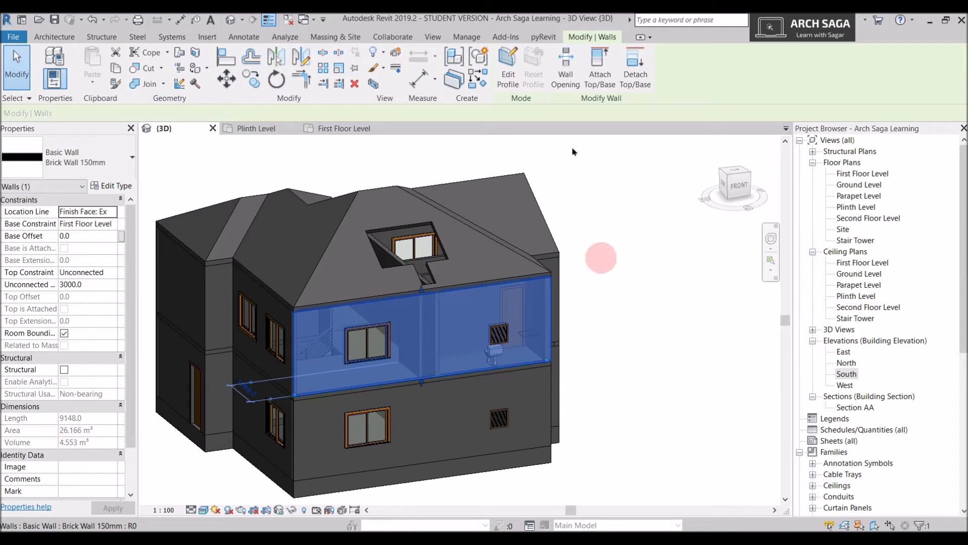
click(509, 68)
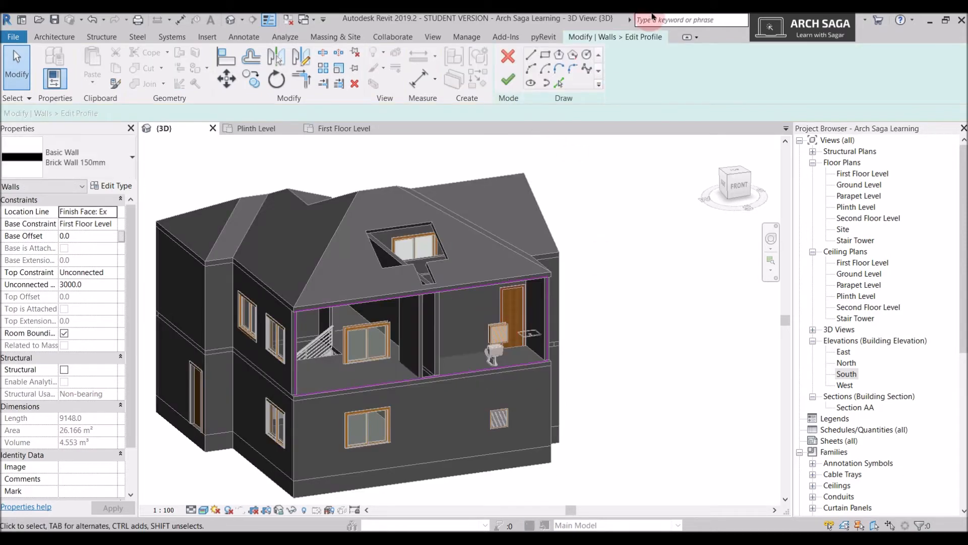
click(547, 55)
scroll(468, 325, up, 3)
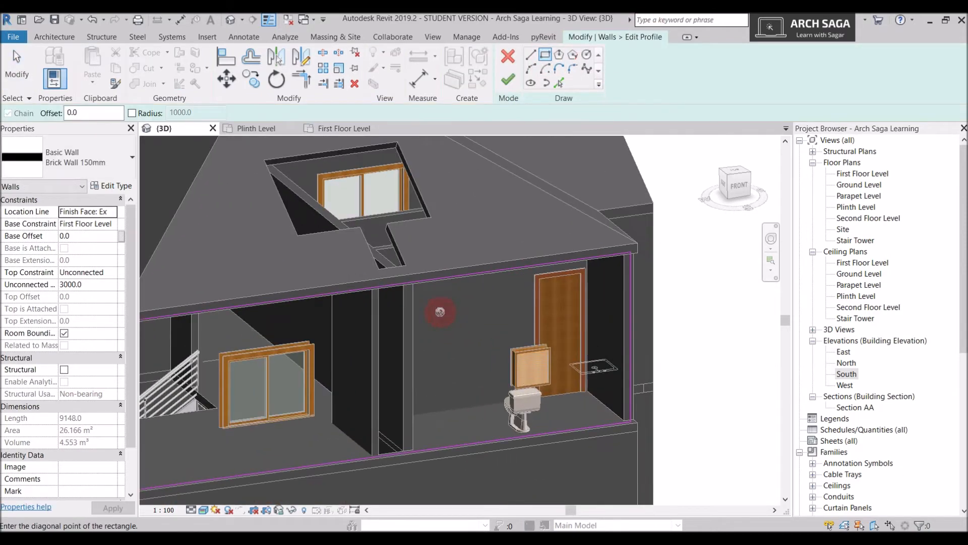
click(440, 308)
click(461, 433)
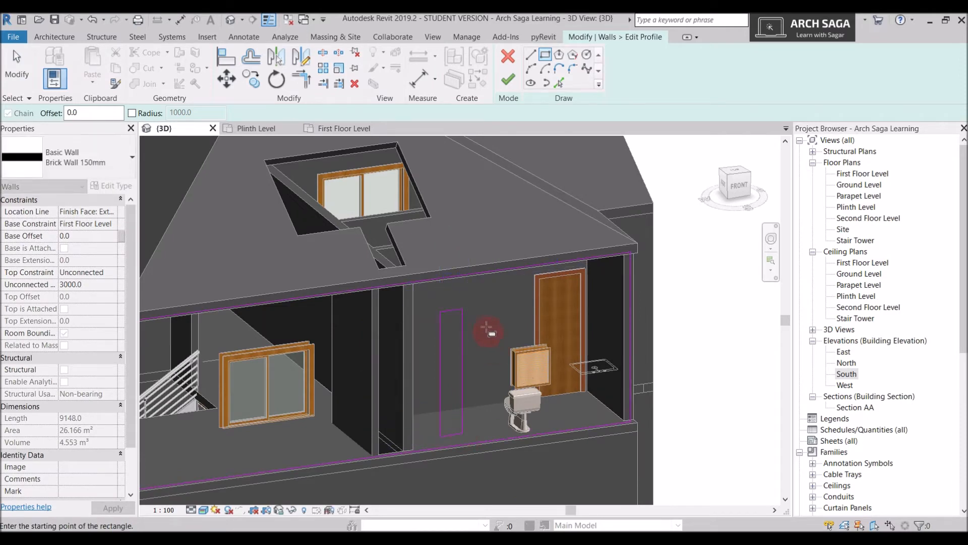
click(479, 304)
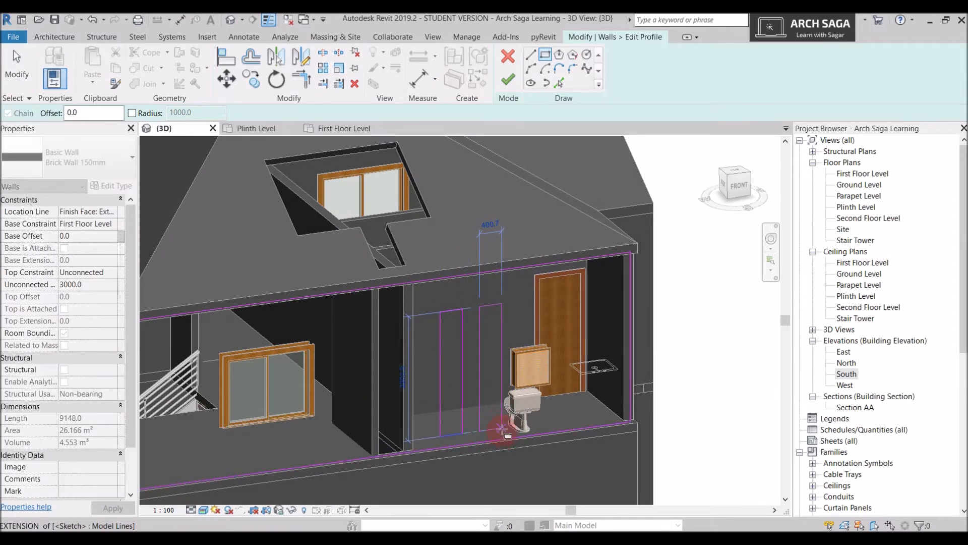
click(500, 430)
click(508, 80)
shift+middle_drag(524, 365, 428, 383)
scroll(428, 383, up, 2)
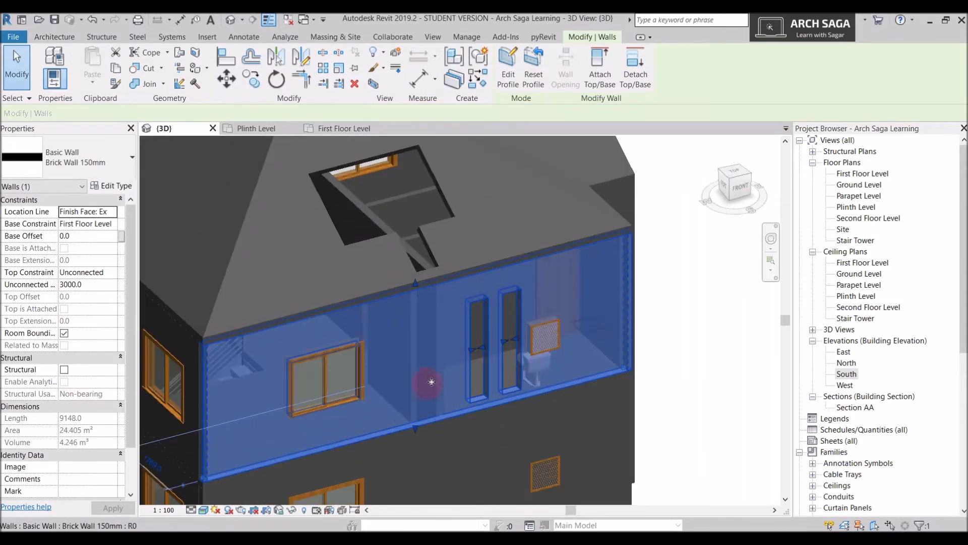
click(528, 78)
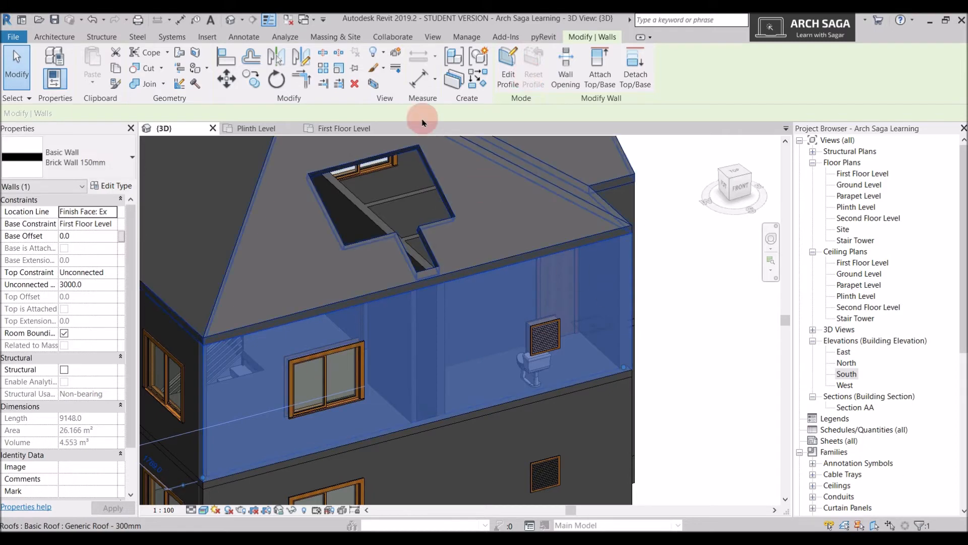
Cut a tall rectangular Wall opening in the first-floor exterior wall, between the window and the bathroom vent
click(69, 41)
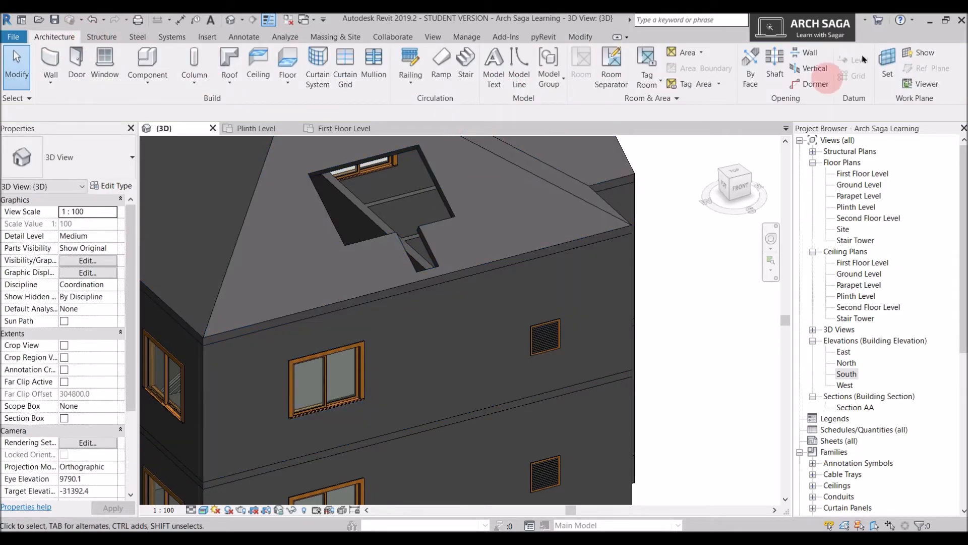
click(803, 56)
click(412, 324)
click(473, 361)
click(511, 350)
click(464, 305)
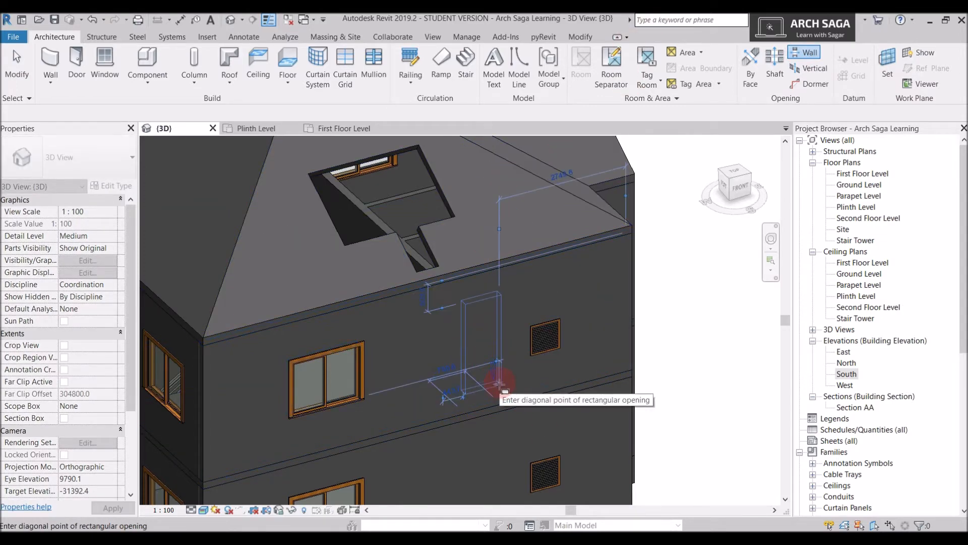
scroll(497, 387, up, 2)
click(504, 388)
scroll(504, 388, down, 2)
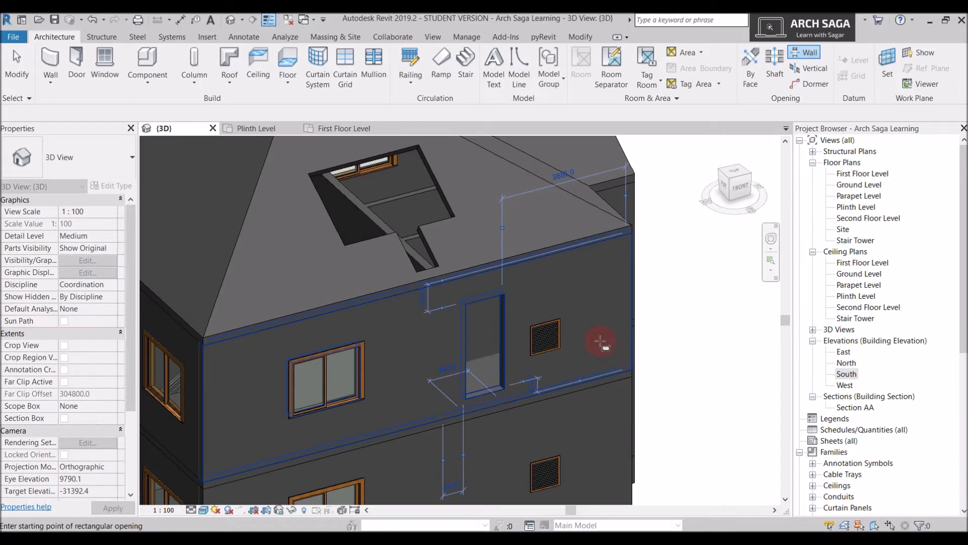
Undo the rectangular wall opening in the first-floor exterior wall
shift+middle_drag(535, 401, 468, 377)
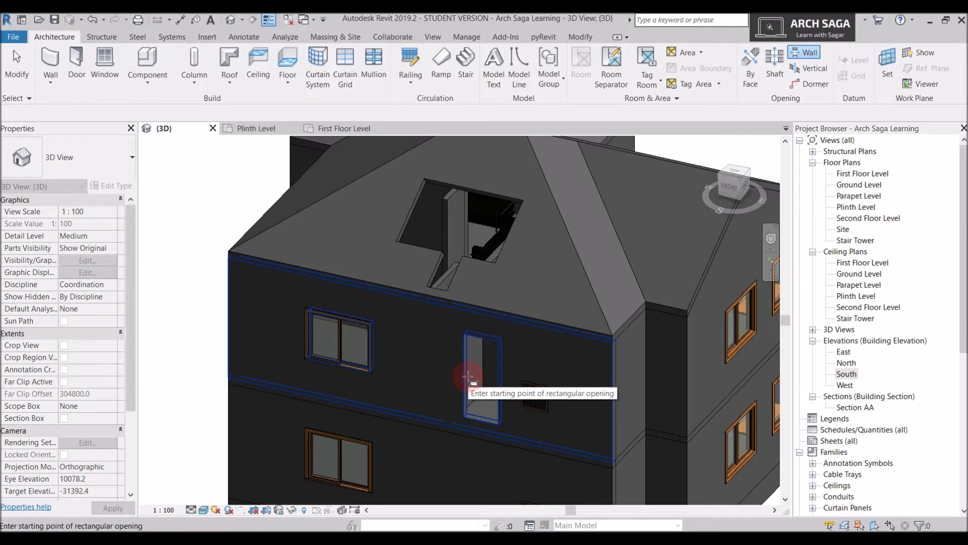
scroll(625, 305, down, 2)
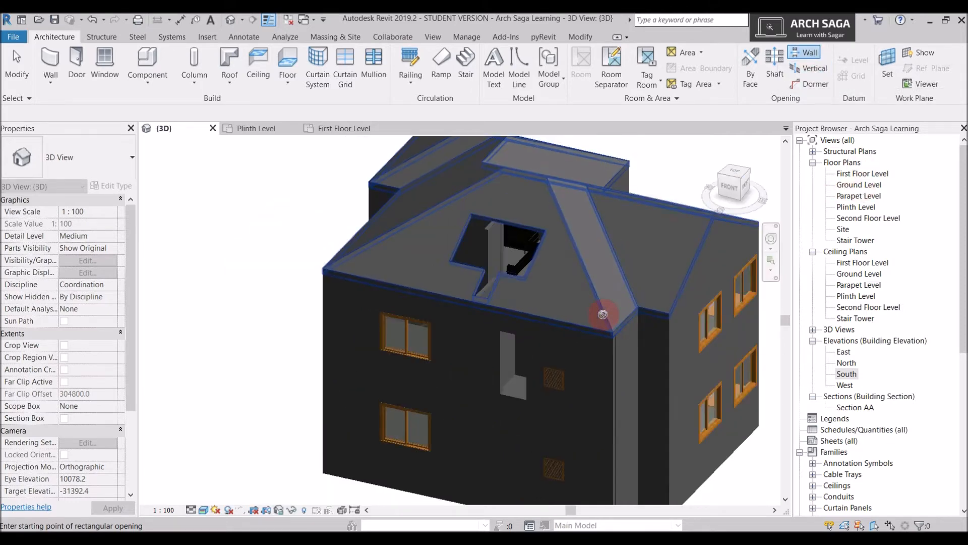
scroll(579, 327, up, 3)
key(ctrl+z)
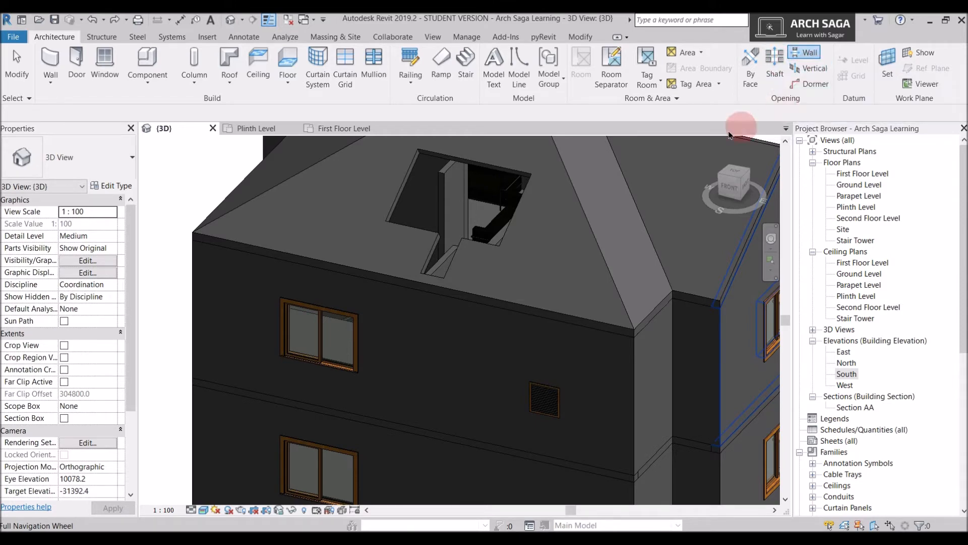
scroll(416, 232, down, 2)
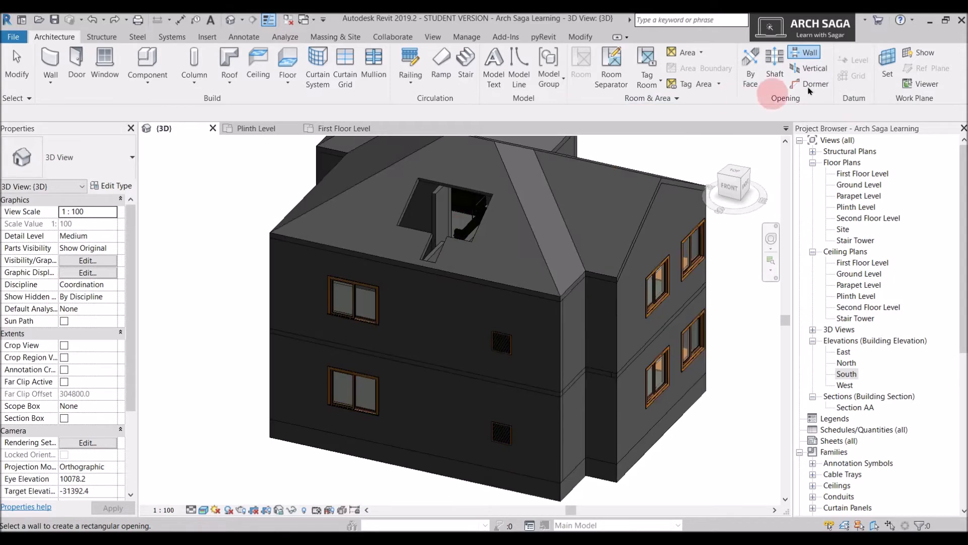
Examine the small gabled dormer on the separate hip-roofed building and the description of the Dormer opening tool
scroll(443, 238, down, 4)
shift+middle_drag(659, 384, 678, 398)
middle_drag(678, 399, 484, 378)
scroll(454, 253, up, 4)
key(Escape)
shift+middle_drag(419, 207, 359, 201)
middle_drag(359, 200, 433, 325)
scroll(345, 276, up, 3)
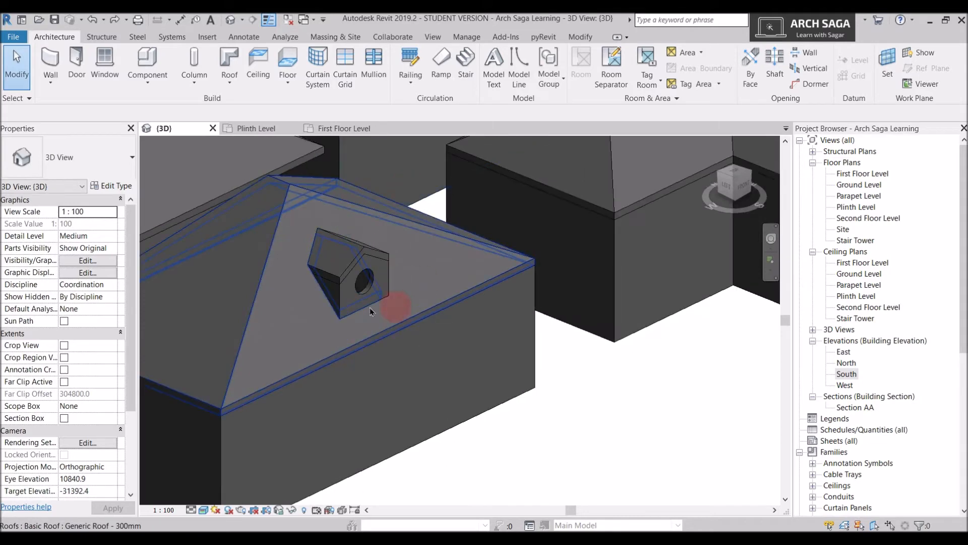
shift+middle_drag(361, 300, 284, 289)
scroll(337, 287, down, 2)
middle_drag(434, 398, 335, 288)
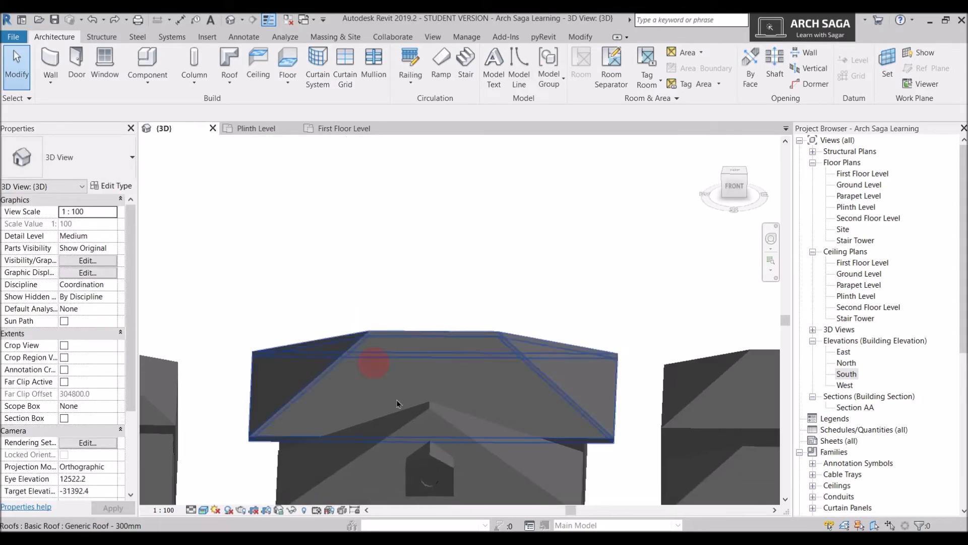
middle_drag(397, 404, 346, 307)
shift+middle_drag(426, 388, 340, 389)
middle_drag(347, 403, 519, 169)
scroll(255, 394, up, 3)
middle_drag(262, 395, 435, 361)
middle_drag(465, 323, 294, 374)
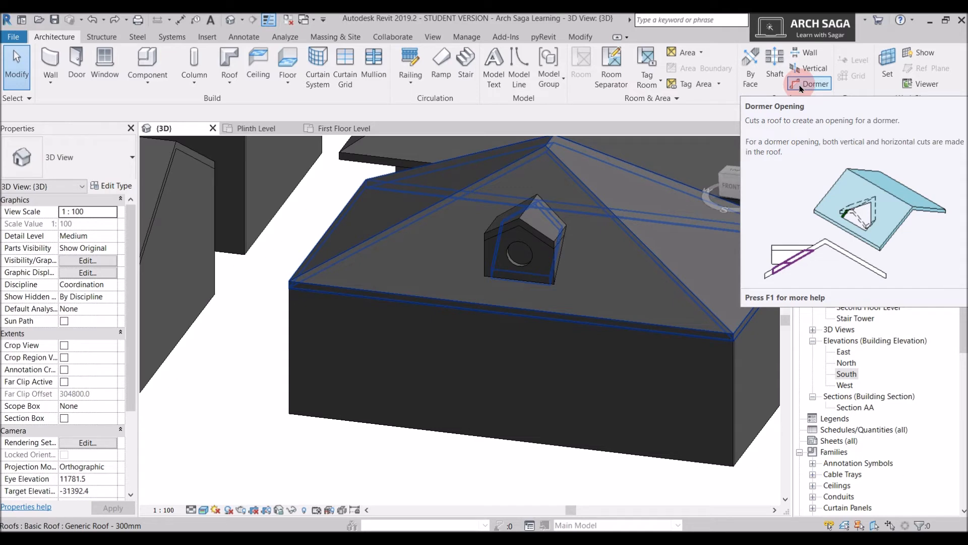
scroll(502, 280, down, 5)
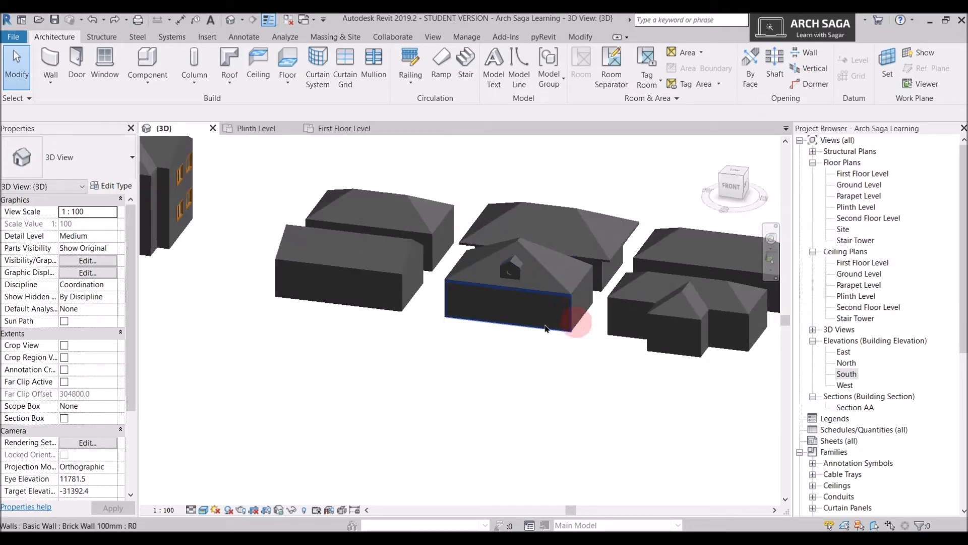
shift+middle_drag(547, 330, 604, 383)
scroll(475, 281, up, 8)
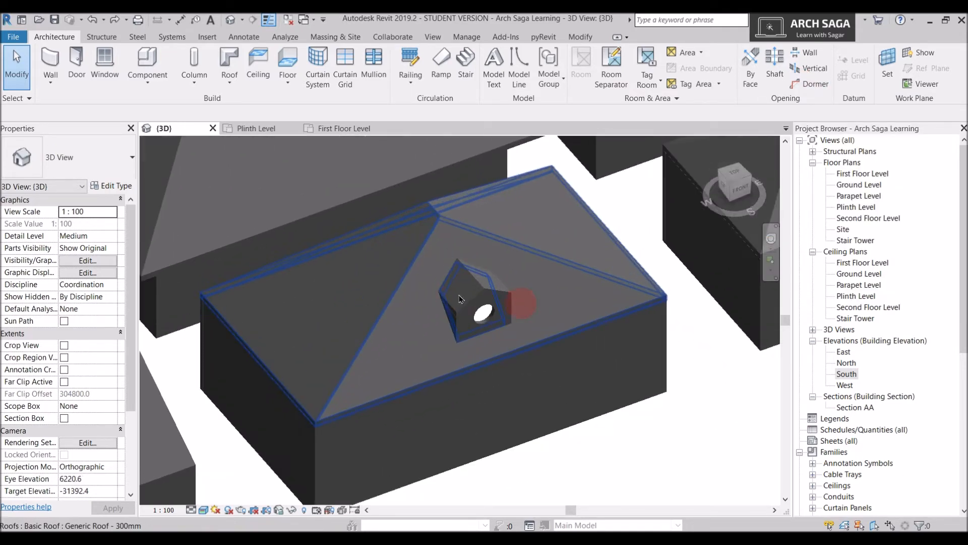
Open the Second Floor Level floor plan at the gable-roofed building next to the dormer example
scroll(470, 382, down, 3)
middle_drag(465, 374, 560, 376)
click(438, 376)
middle_drag(254, 426, 474, 362)
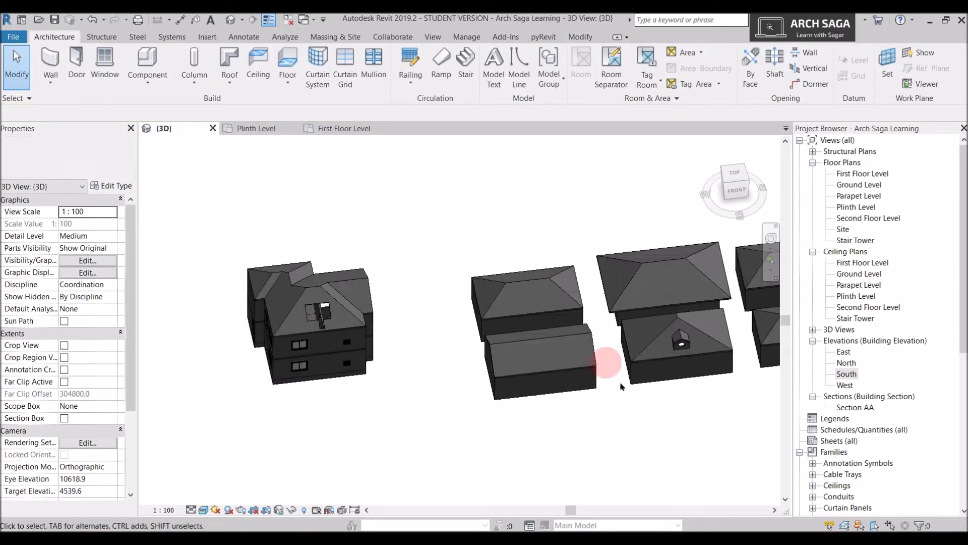
middle_drag(620, 384, 473, 373)
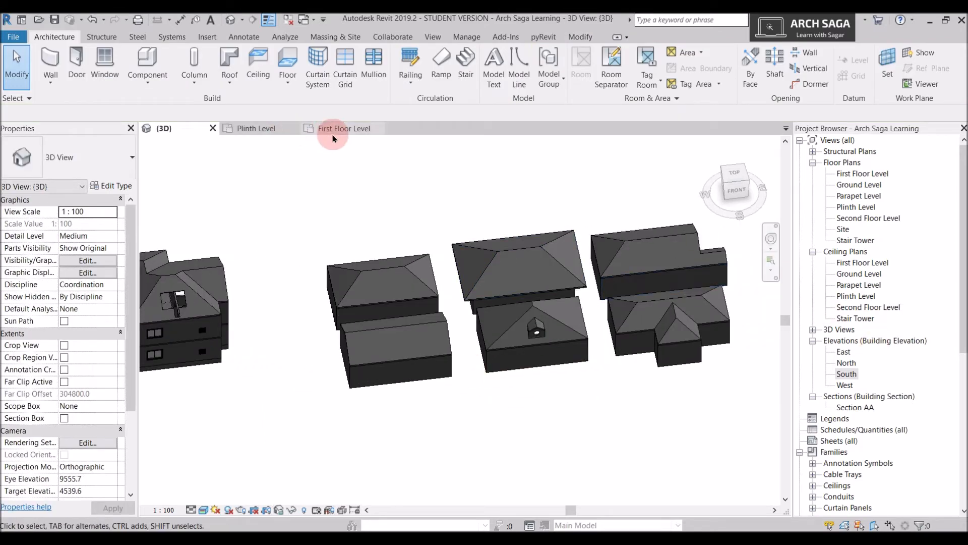
double_click(877, 224)
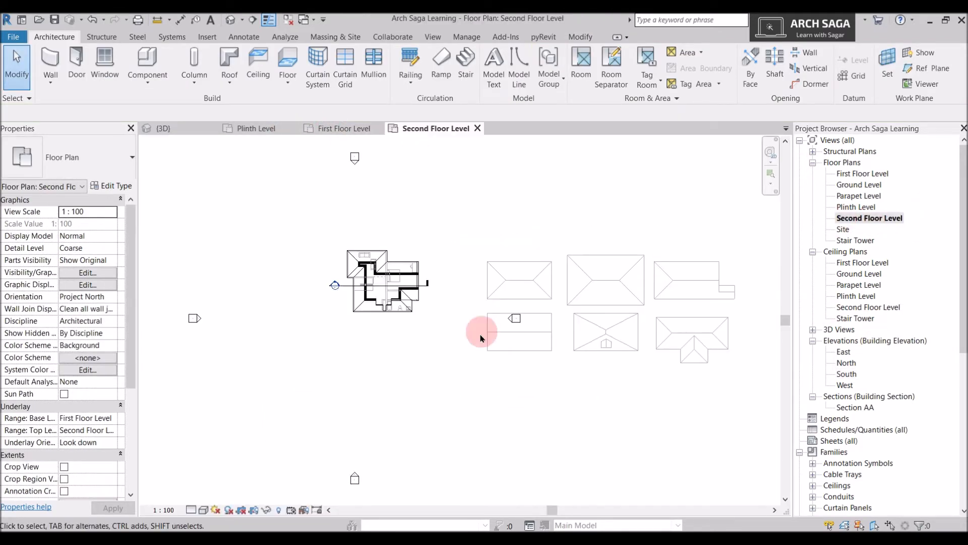
scroll(444, 315, up, 4)
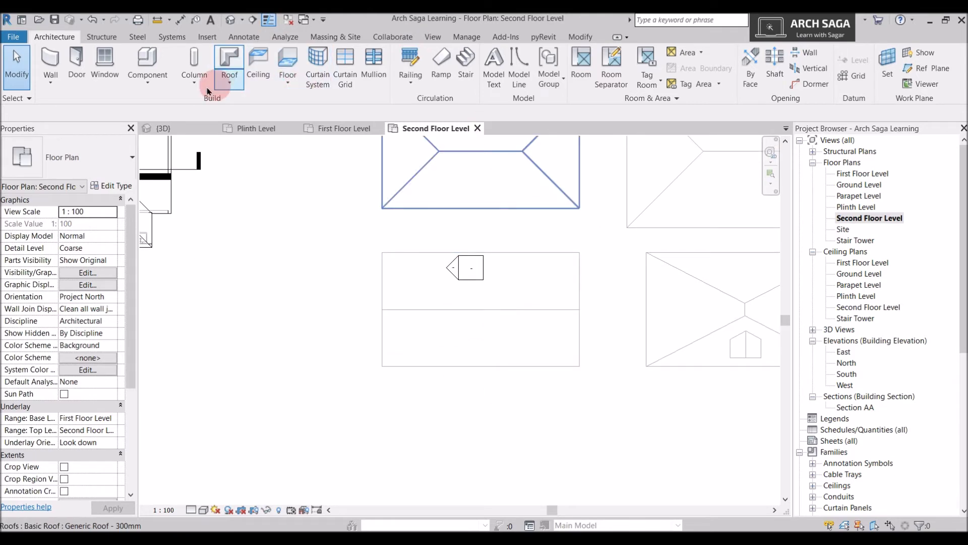
Start a roof by footprint and sketch a rectangular, slope-defining boundary on the lower slope of the gable roof
click(230, 76)
click(259, 108)
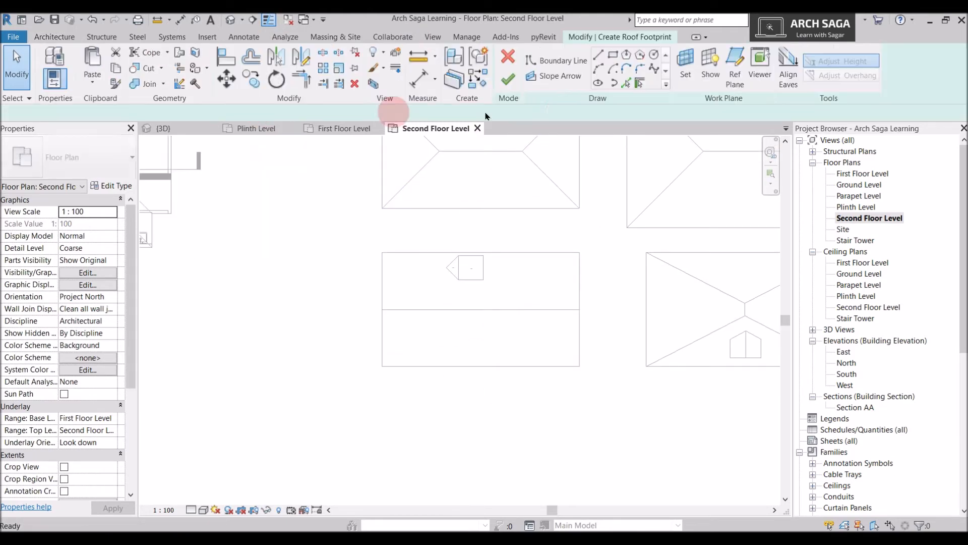
click(618, 60)
scroll(469, 318, up, 3)
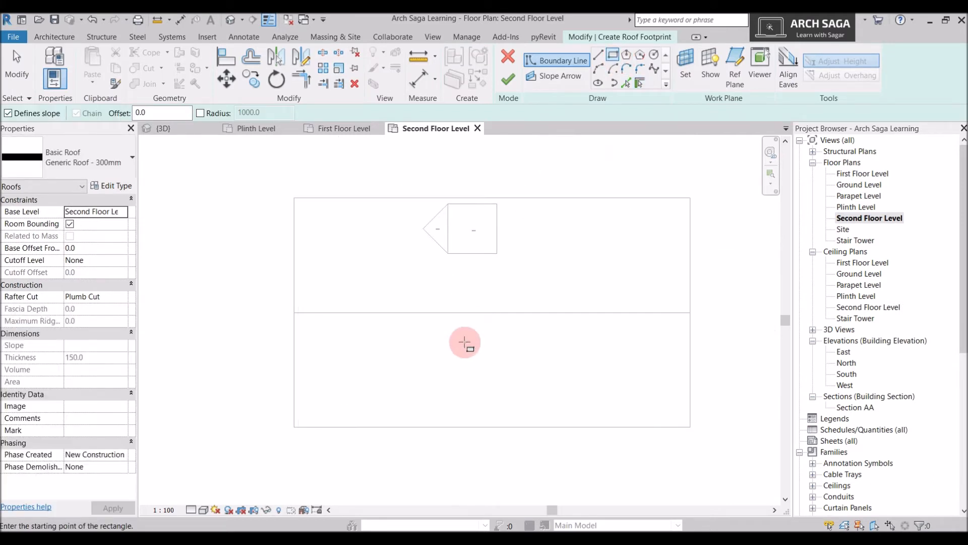
click(465, 341)
click(530, 411)
key(Escape)
key(Escape)
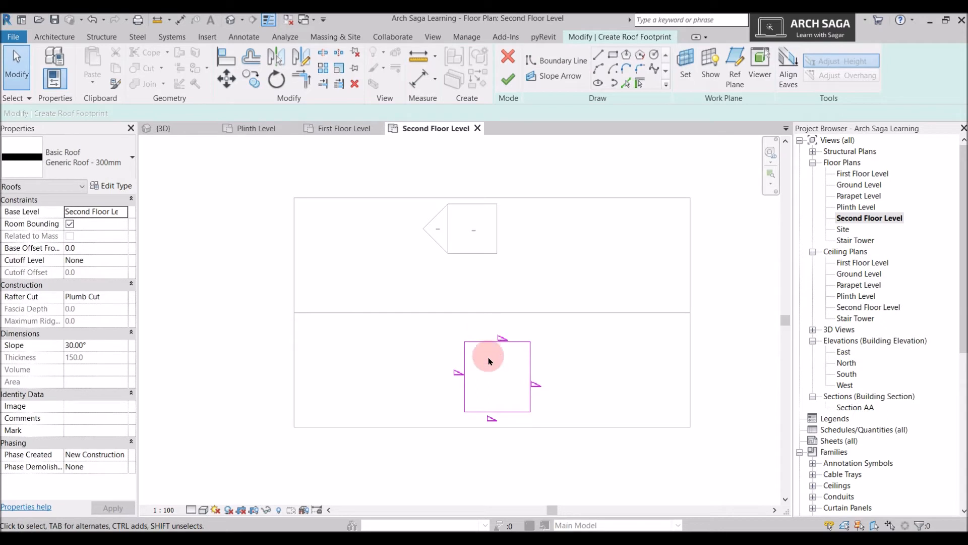
Turn off Defines Slope for the boundary lines facing the ridge and the eave, and finish the small roof
click(497, 342)
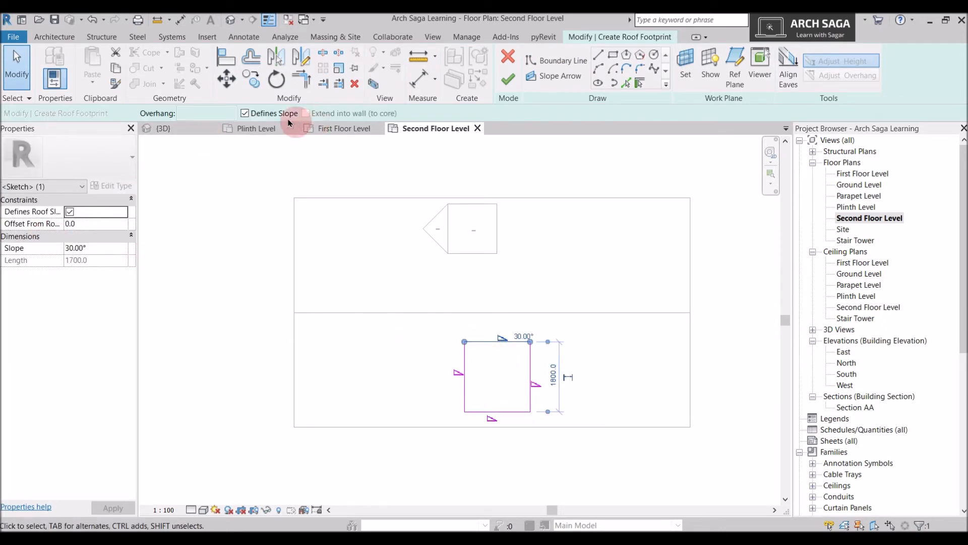
click(266, 116)
click(509, 411)
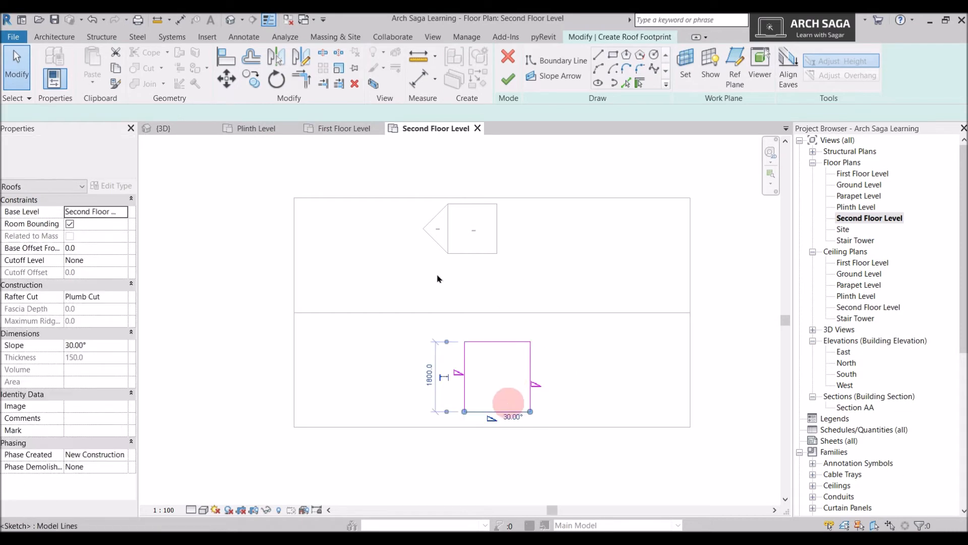
click(511, 77)
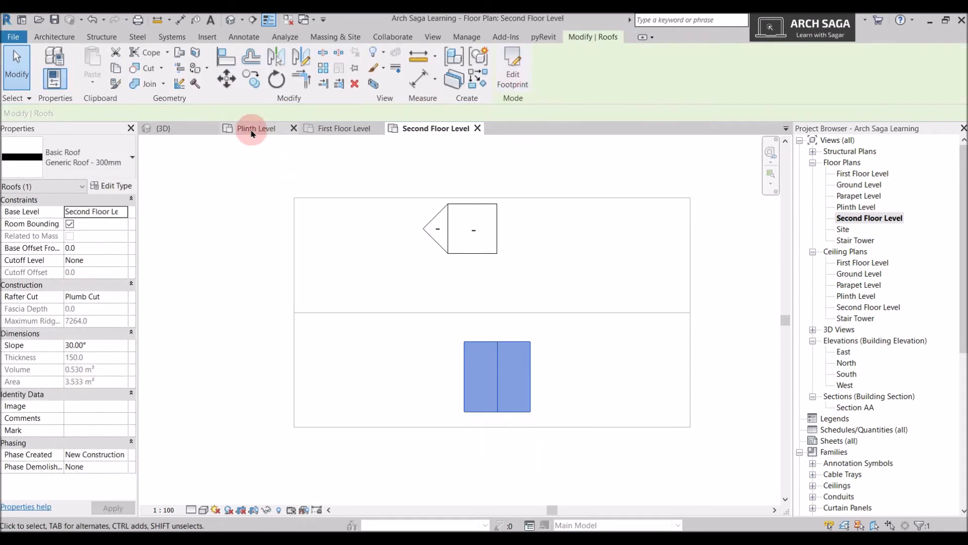
In the 3D view seen from the front, lower the small gable roof onto the main roof slope, to a base offset of -2160
click(188, 132)
shift+middle_drag(603, 373, 367, 327)
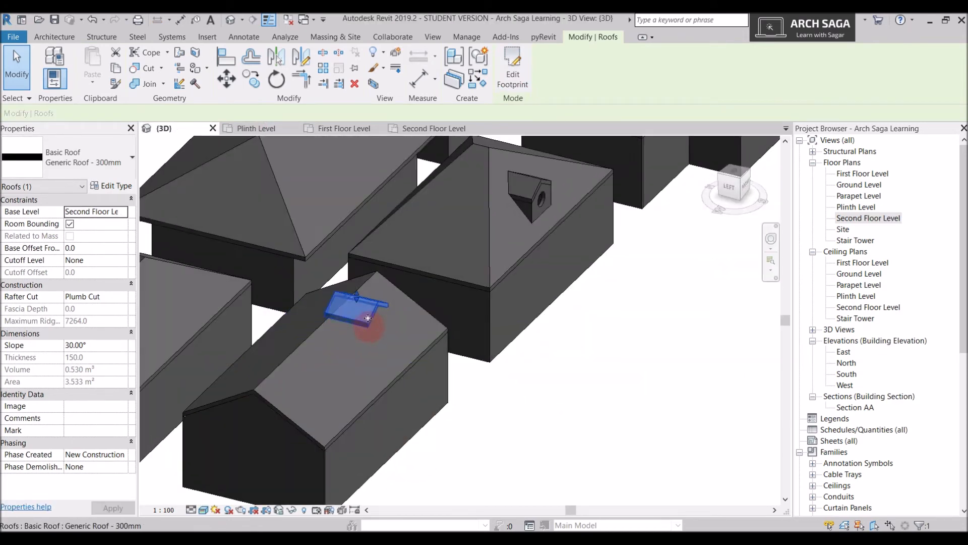
click(747, 187)
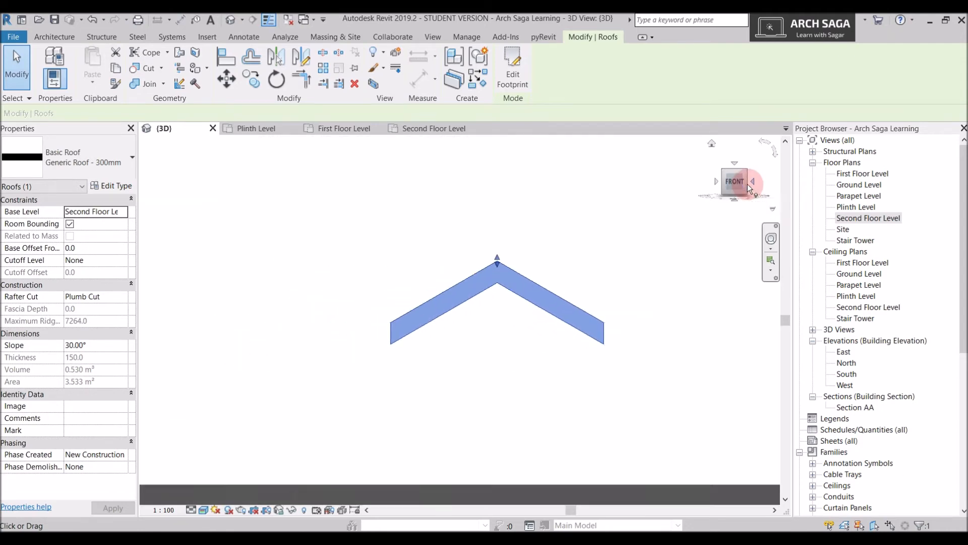
scroll(573, 316, down, 1)
key(Down)
key(Down)
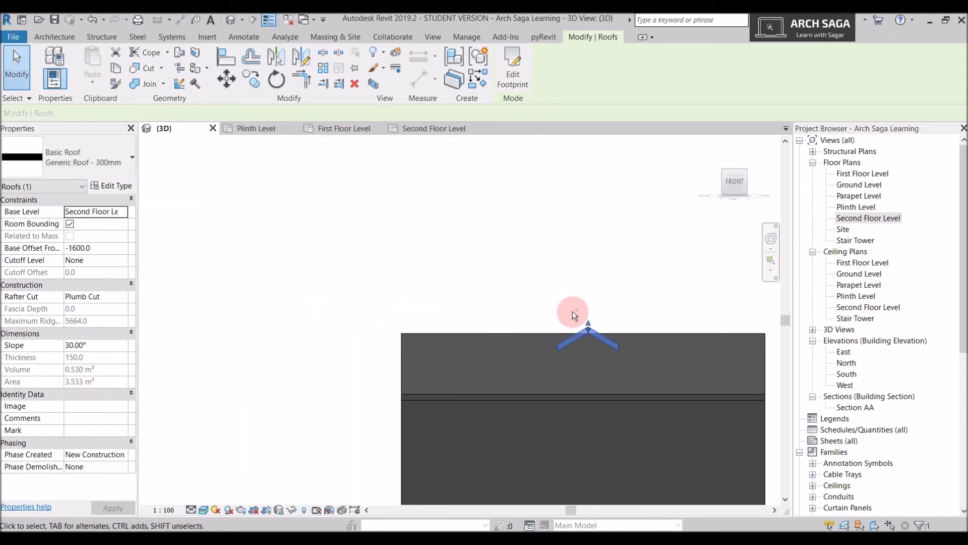
key(Up)
key(Up)
key(Up)
shift+middle_drag(545, 356, 564, 332)
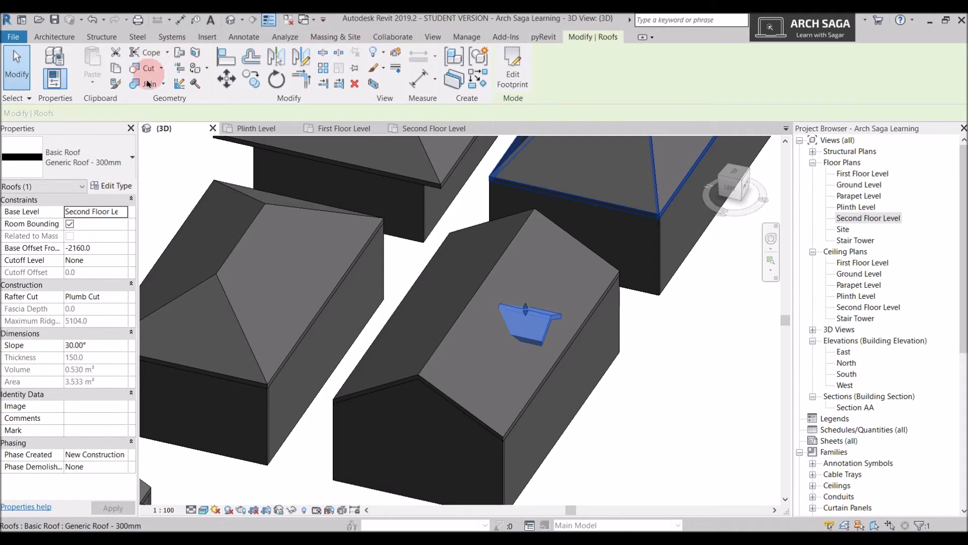
Extend the small gable roof's back edge into the main gable roof with Join/Unjoin Roof
click(180, 54)
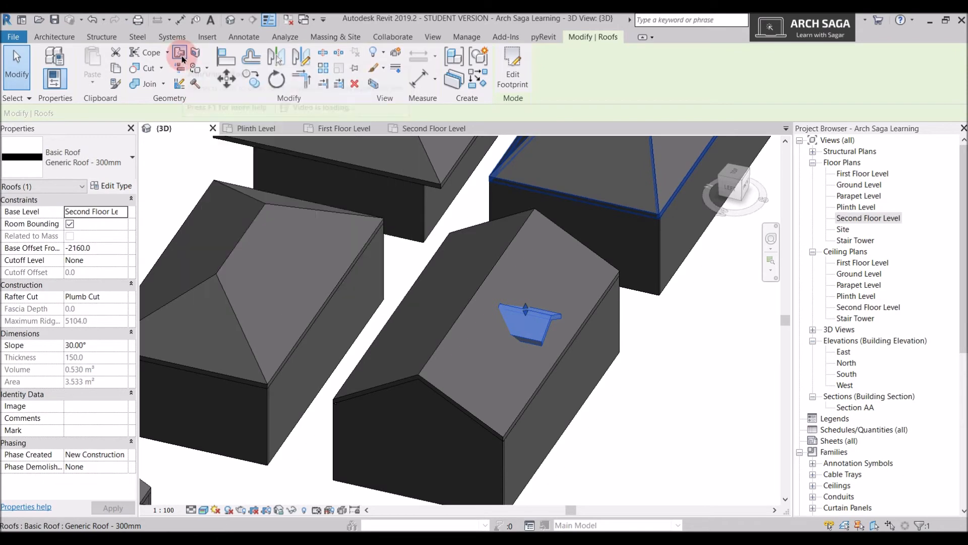
key(Escape)
scroll(500, 304, up, 4)
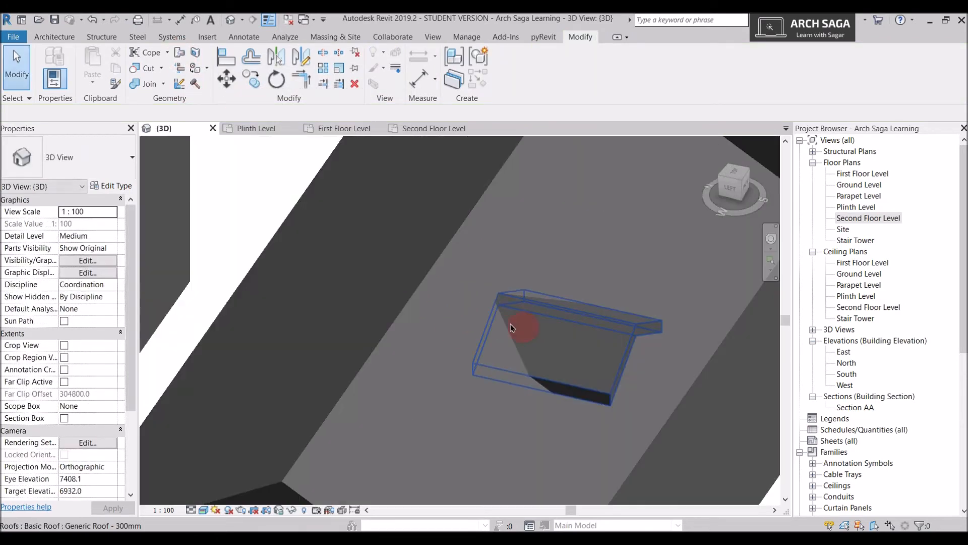
click(184, 54)
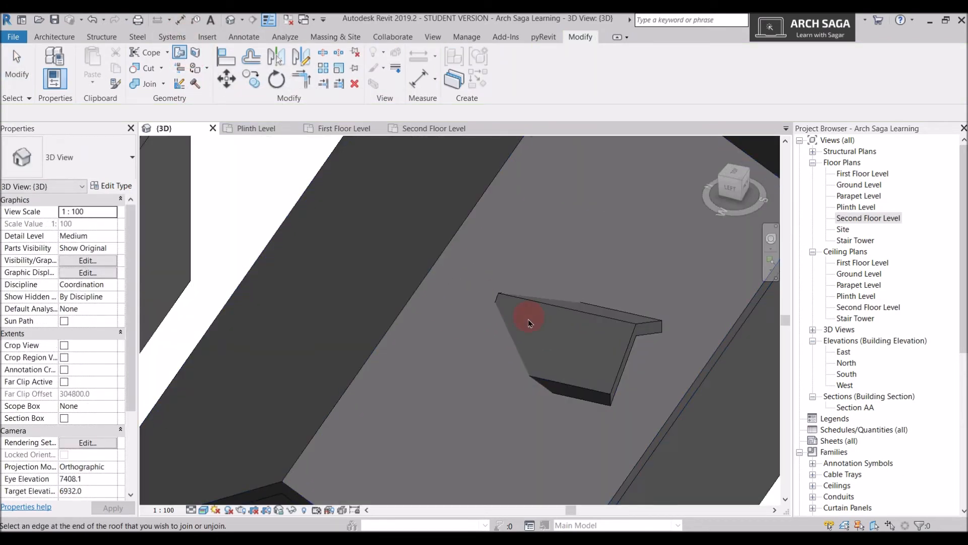
click(499, 295)
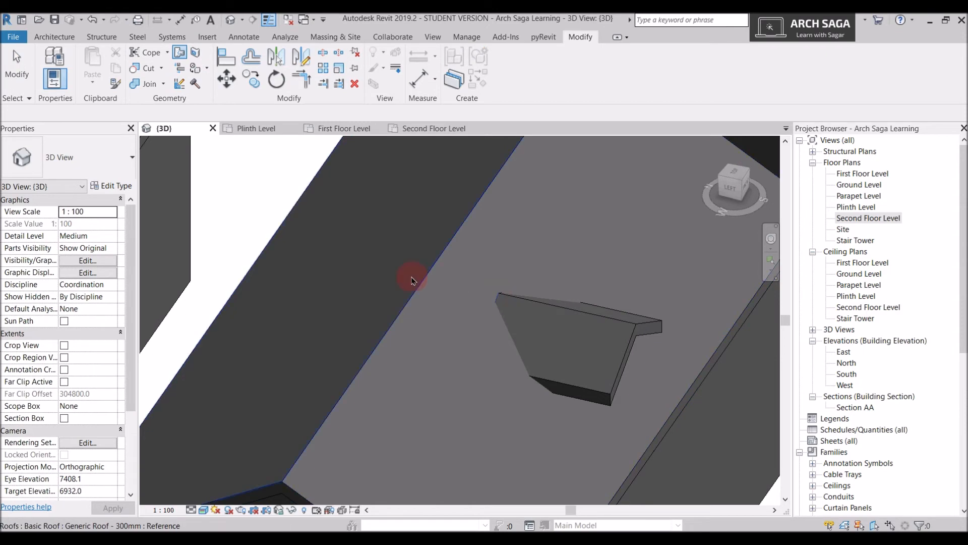
click(448, 313)
shift+middle_drag(583, 353, 701, 486)
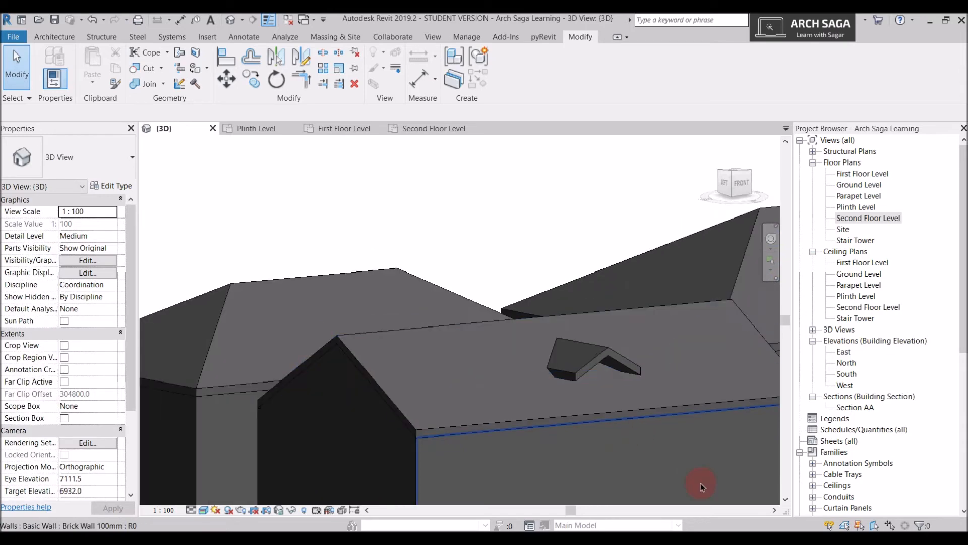
Open the First Floor Level floor plan at the gable-roofed building with the new small roof
click(336, 129)
scroll(568, 349, down, 5)
scroll(480, 380, up, 6)
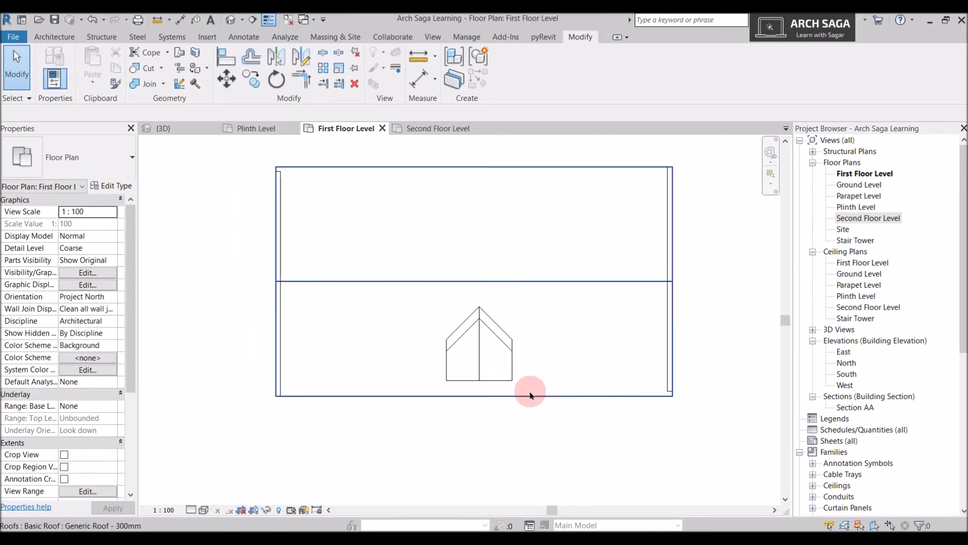
Draw three chained Brick Wall 100mm walls along the small roof's two side edges and front edge, and return to the 3D view
click(56, 37)
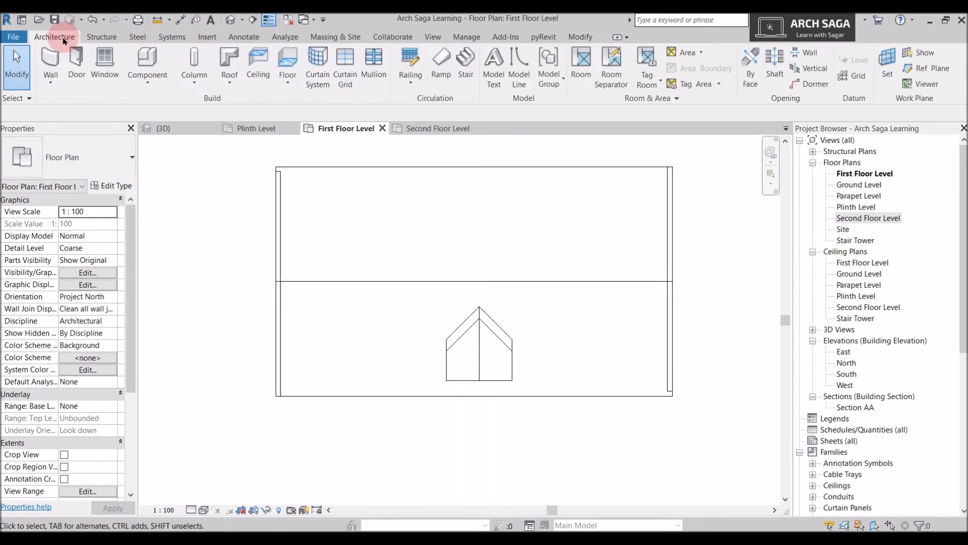
click(51, 62)
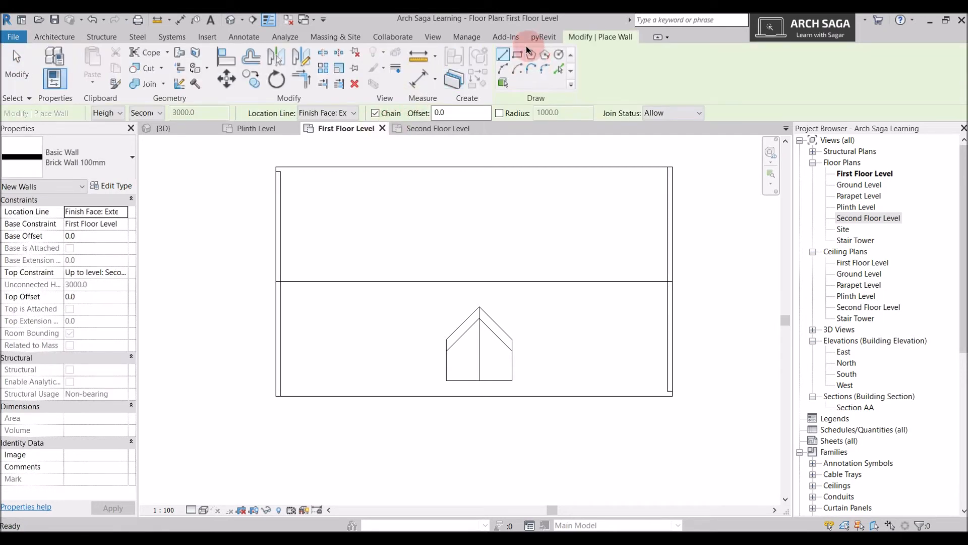
scroll(462, 348, up, 5)
click(415, 320)
click(411, 419)
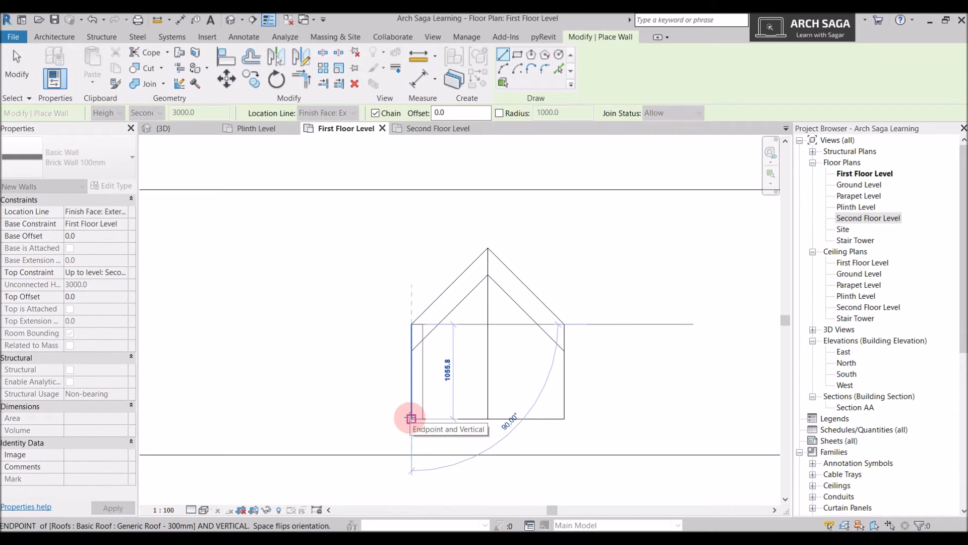
click(564, 419)
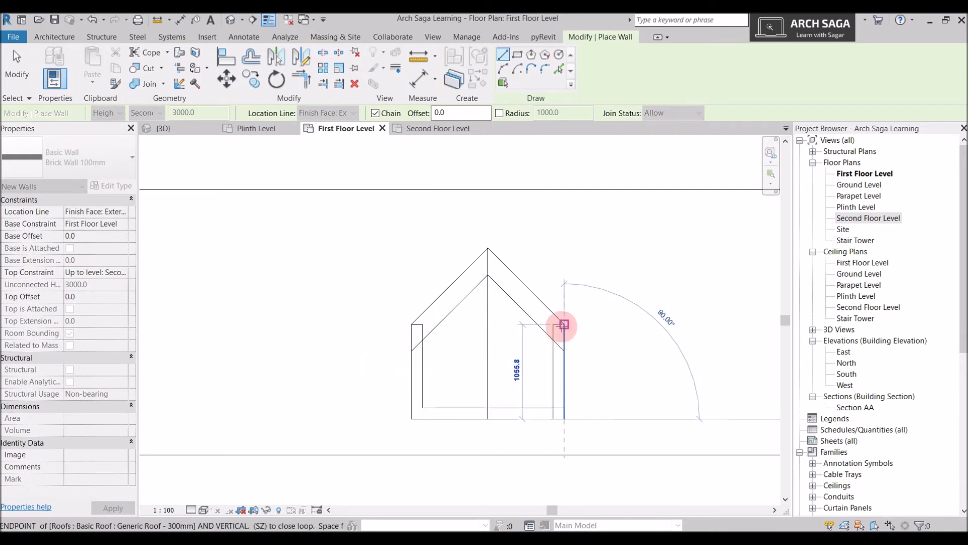
click(564, 324)
key(Escape)
click(166, 132)
scroll(498, 378, down, 2)
shift+middle_drag(608, 404, 651, 479)
scroll(565, 392, up, 3)
shift+middle_drag(560, 395, 485, 402)
key(Escape)
key(Escape)
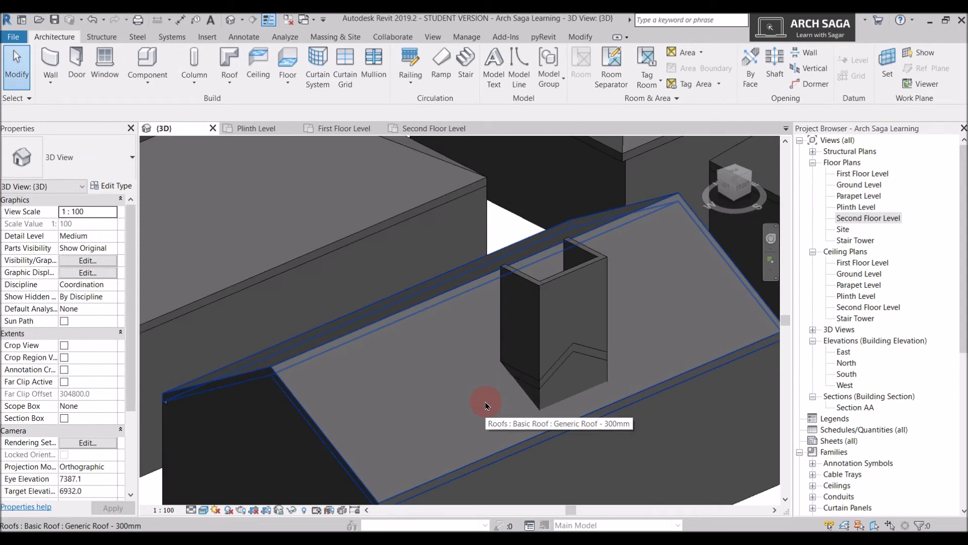
Attach the top of the west dormer side wall to the small gable roof
shift+middle_drag(485, 401, 527, 332)
click(527, 331)
click(610, 63)
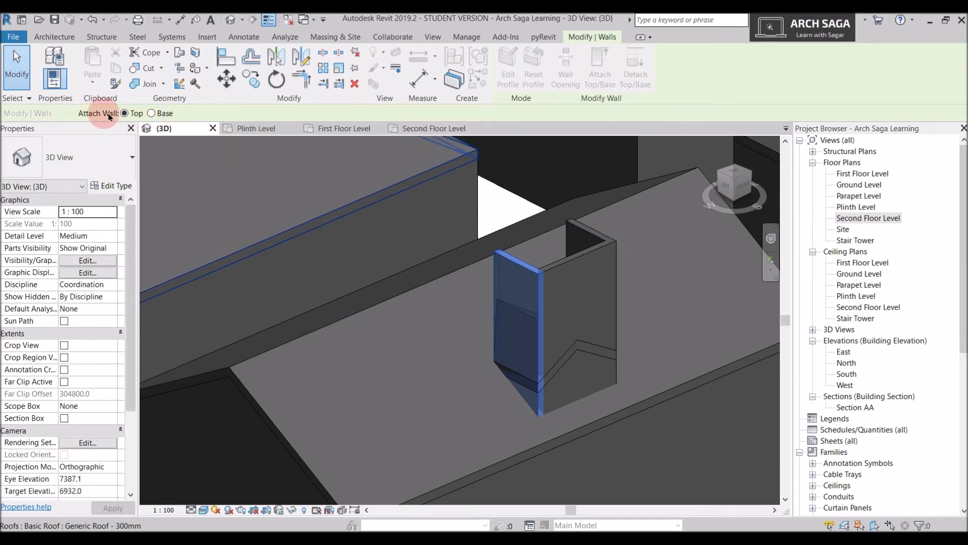
scroll(504, 303, up, 3)
click(573, 352)
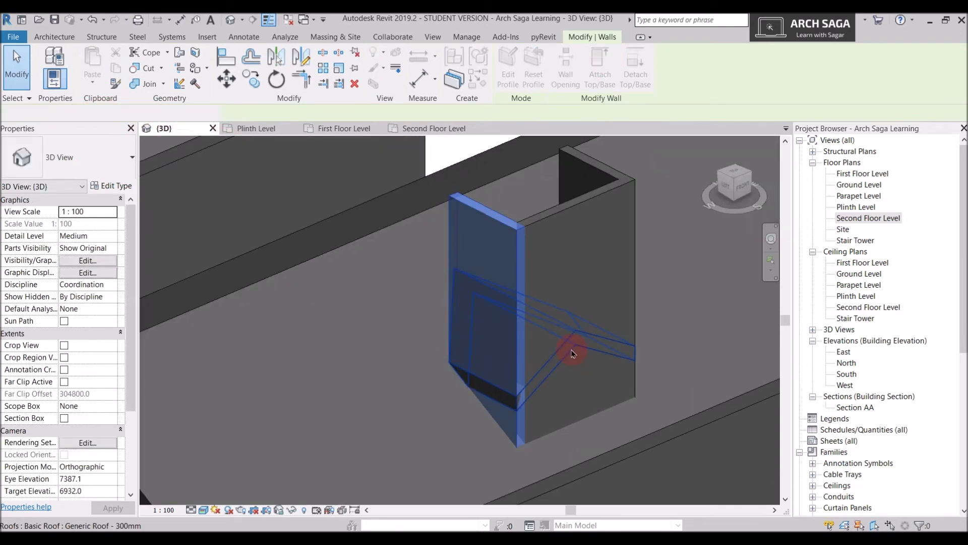
click(572, 351)
click(601, 70)
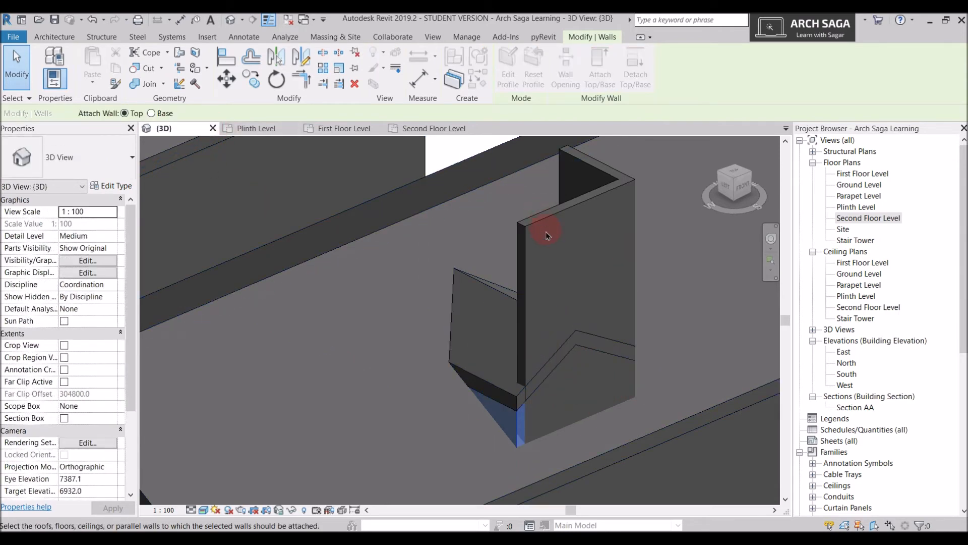
click(560, 370)
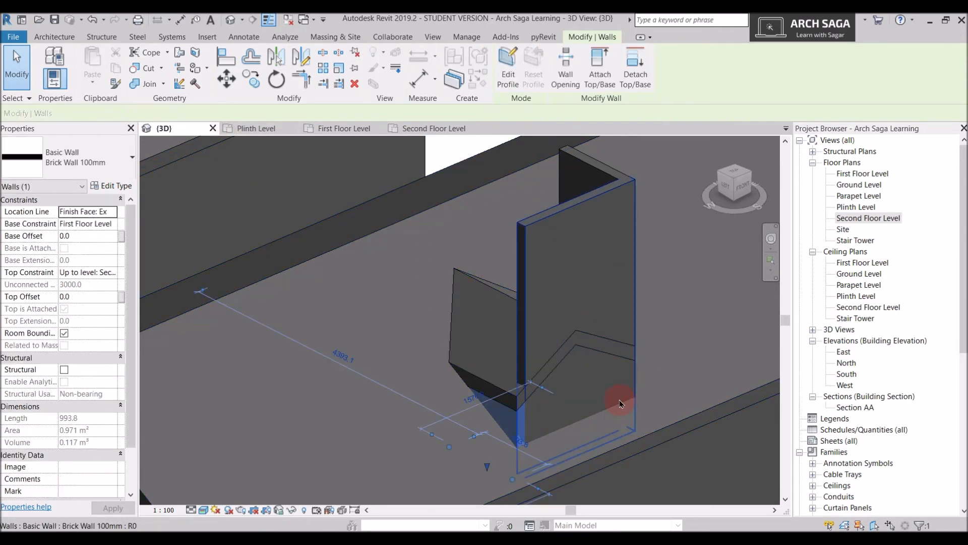
key(Escape)
Attach the top of the dormer's front wall to the small gable roof
click(525, 240)
click(600, 73)
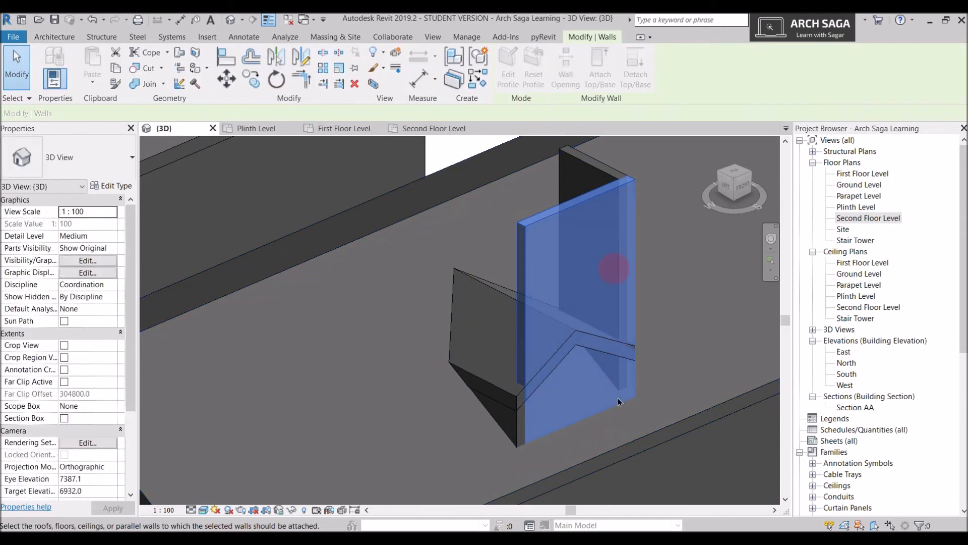
click(568, 358)
shift+middle_drag(663, 383, 566, 387)
key(Escape)
Attach the top of the remaining east dormer side wall to the small gable roof
click(650, 243)
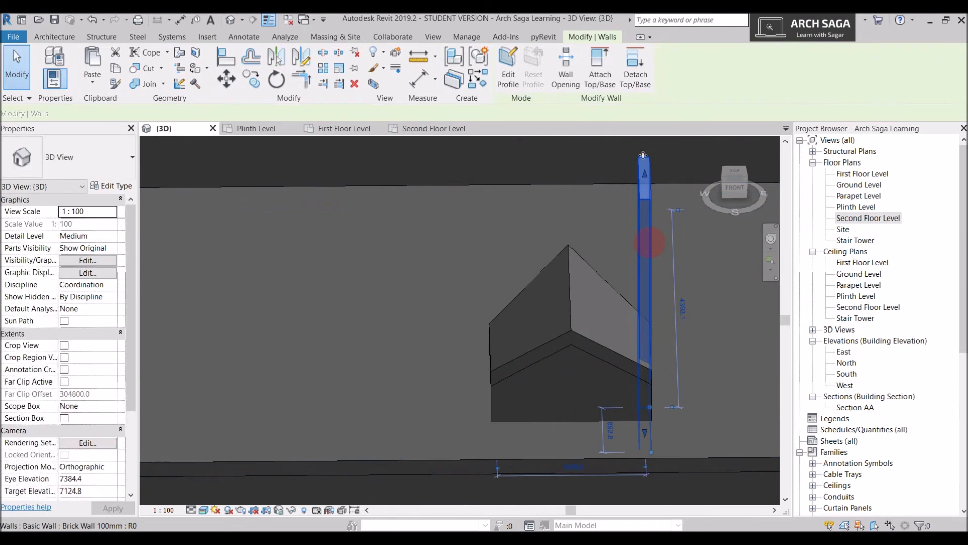
click(600, 73)
click(636, 357)
click(346, 302)
shift+middle_drag(665, 400, 482, 399)
click(515, 387)
scroll(482, 398, up, 2)
key(Escape)
Select the chain of three dormer walls and attach their base to the main gable roof
scroll(444, 383, up, 1)
key(Tab)
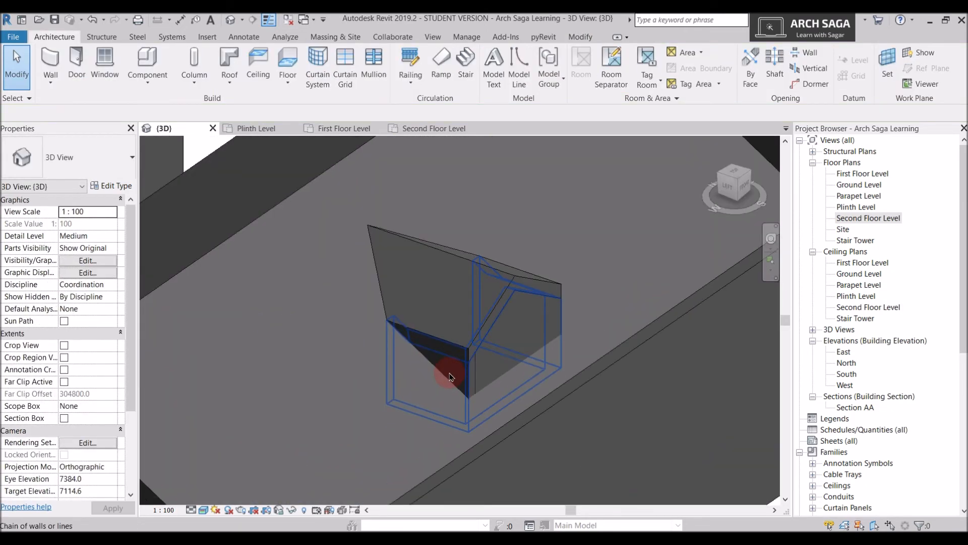
click(450, 377)
shift+middle_drag(486, 393, 372, 340)
click(586, 83)
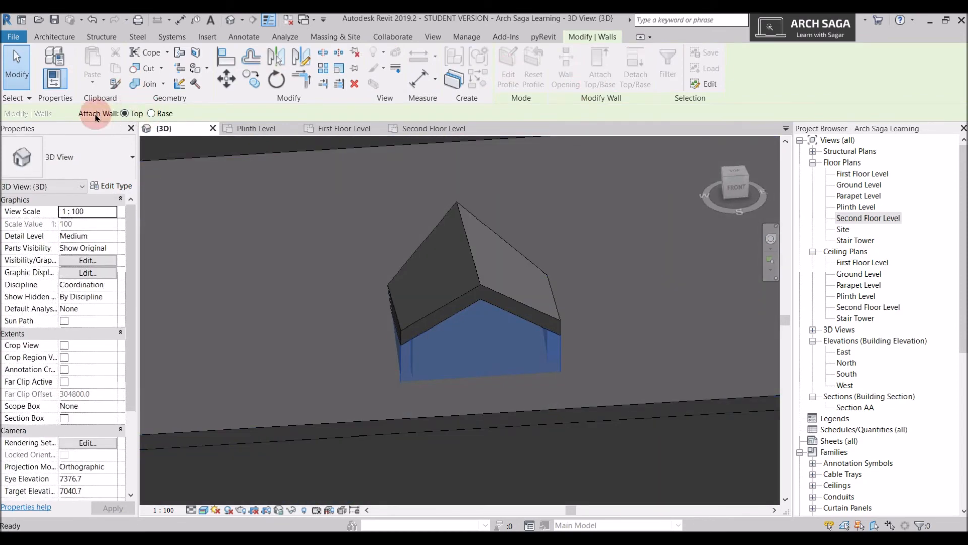
click(463, 407)
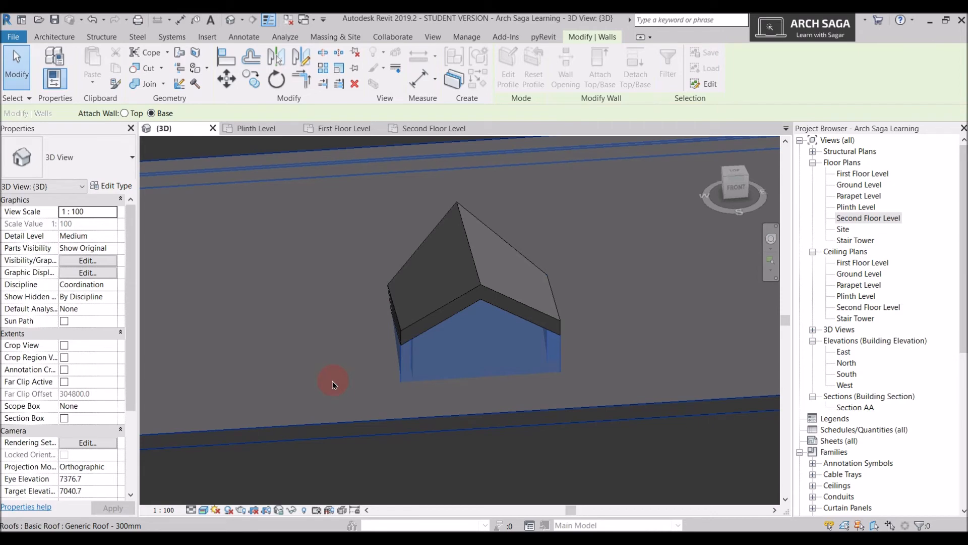
scroll(354, 363, down, 1)
shift+middle_drag(384, 386, 475, 376)
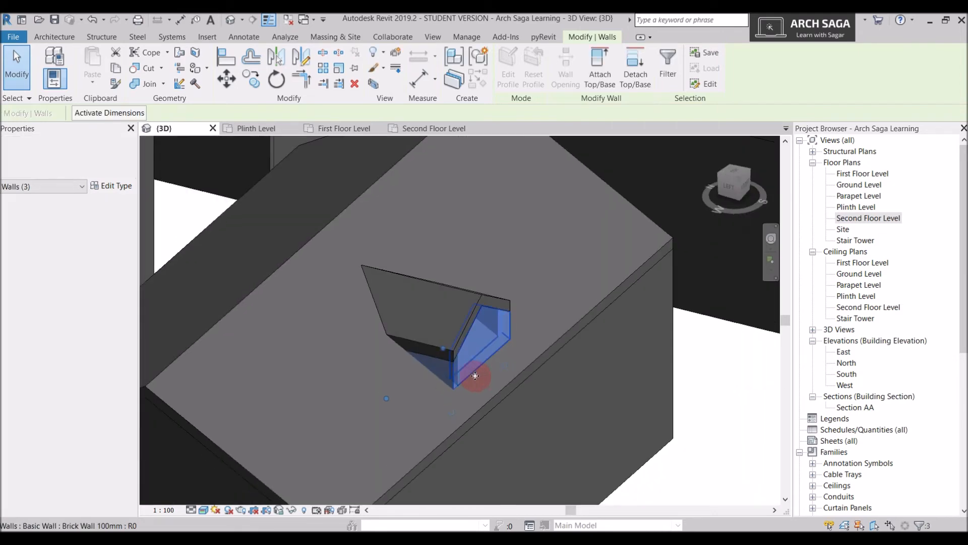
key(Escape)
Temporarily hide the main building's long wall below the dormer and examine the dormer from the roof's underside
shift+middle_drag(551, 394, 460, 242)
click(437, 324)
key(h)
key(h)
click(443, 298)
shift+middle_drag(443, 298, 382, 240)
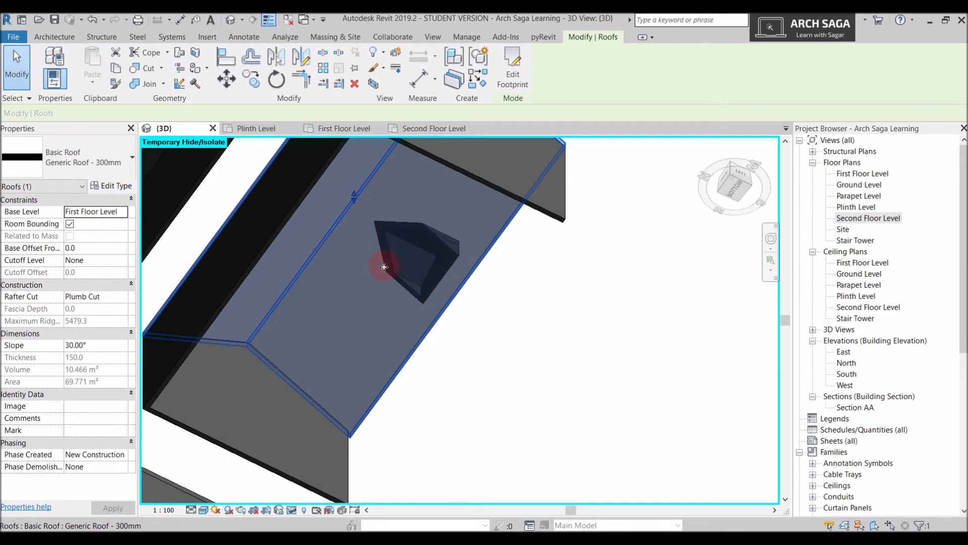
shift+middle_drag(387, 255, 443, 304)
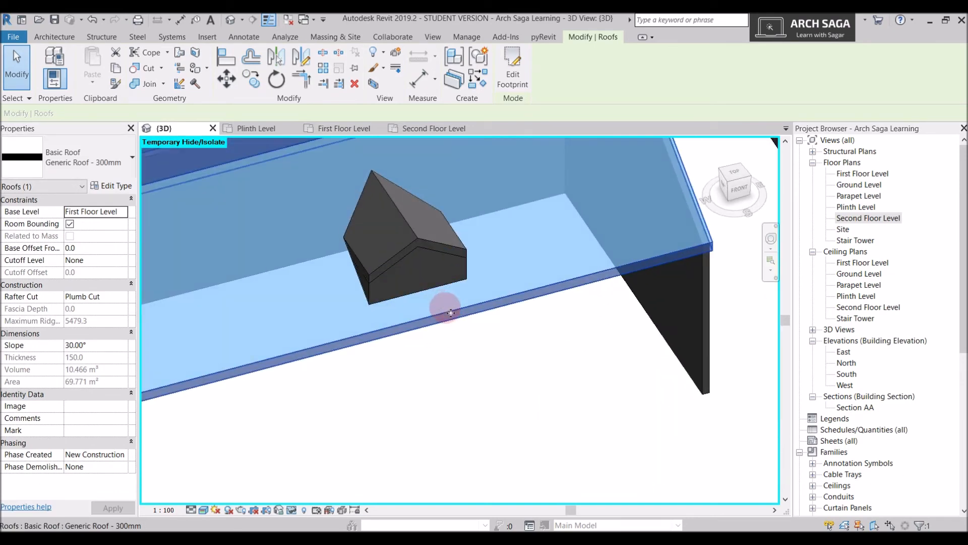
Start a Dormer opening on the main gable roof of the building
click(53, 37)
click(810, 83)
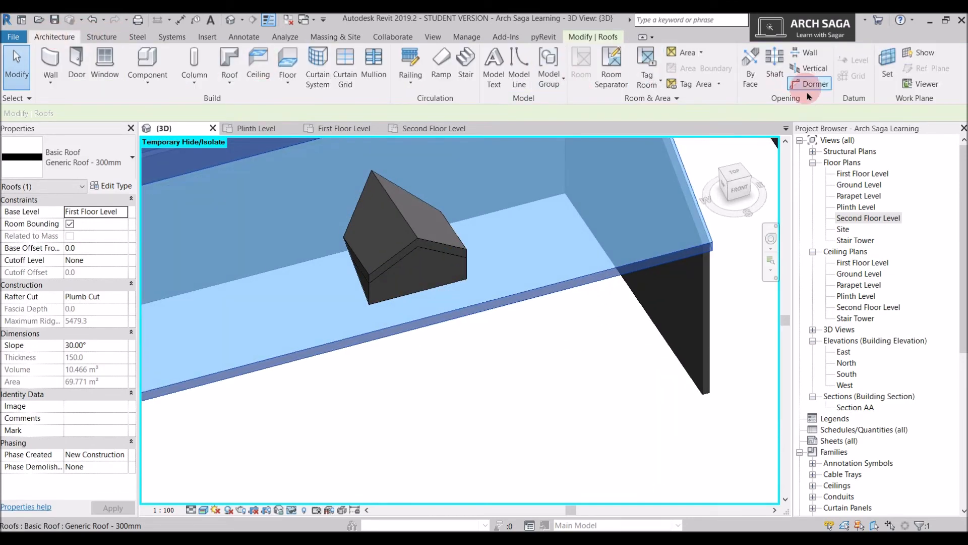
scroll(612, 205, down, 5)
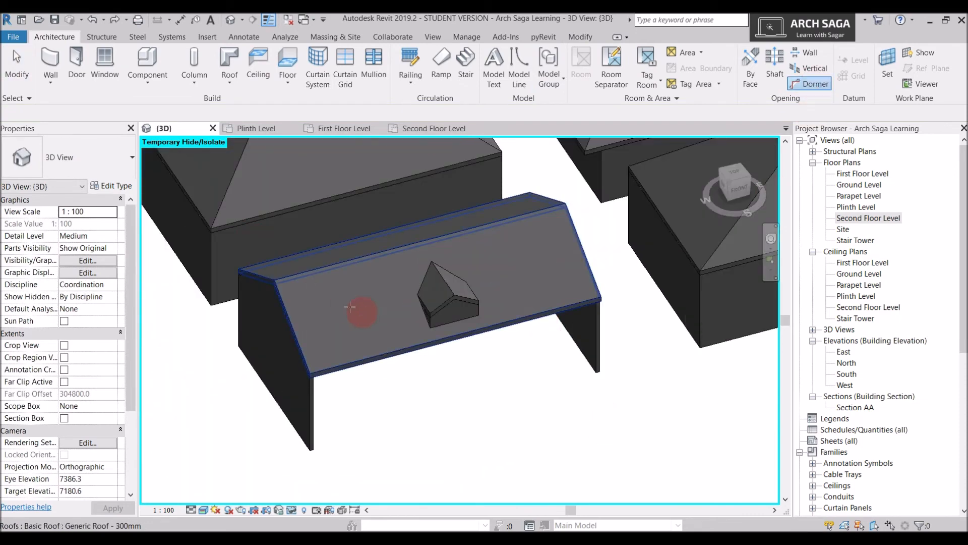
click(361, 250)
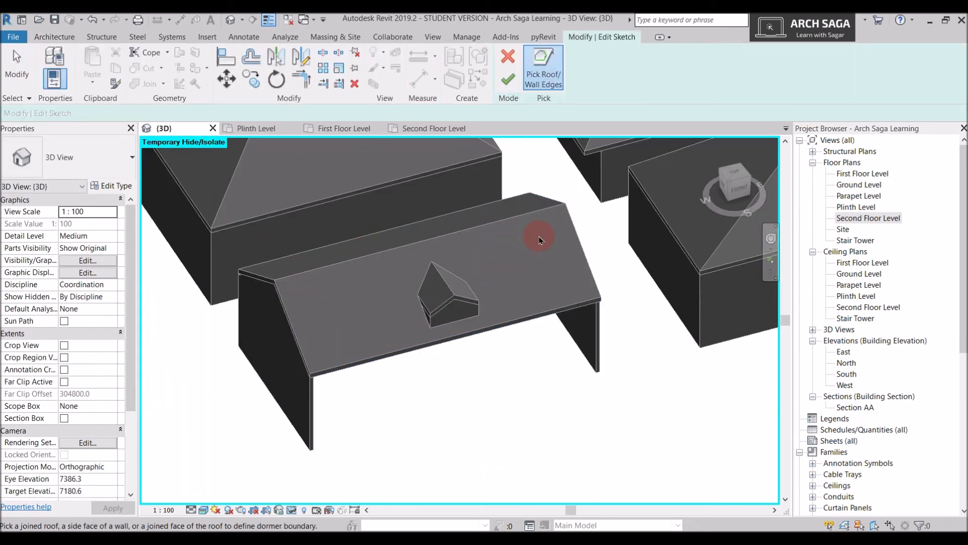
Set the 3D view's visual style to Wireframe to expose the dormer's inner wall and roof edges
click(204, 511)
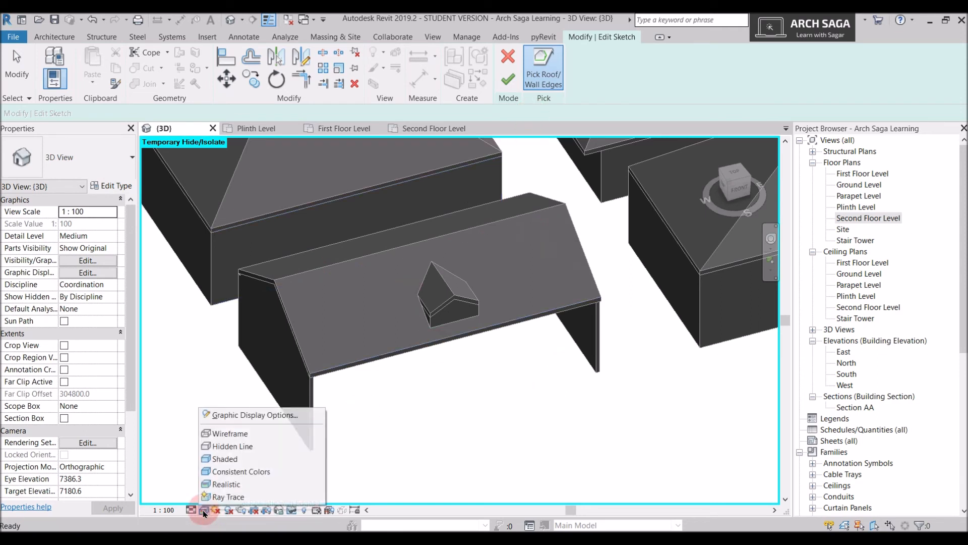
click(242, 434)
shift+middle_drag(519, 303, 498, 358)
scroll(534, 342, up, 1)
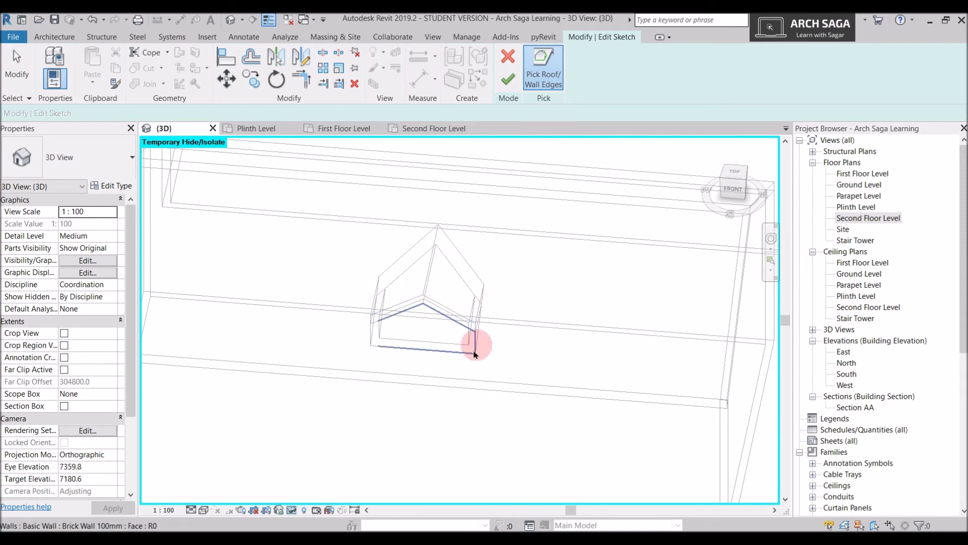
Pick the dormer roof and the inner faces of its three walls as the boundary of the dormer opening
shift+middle_drag(504, 324, 542, 319)
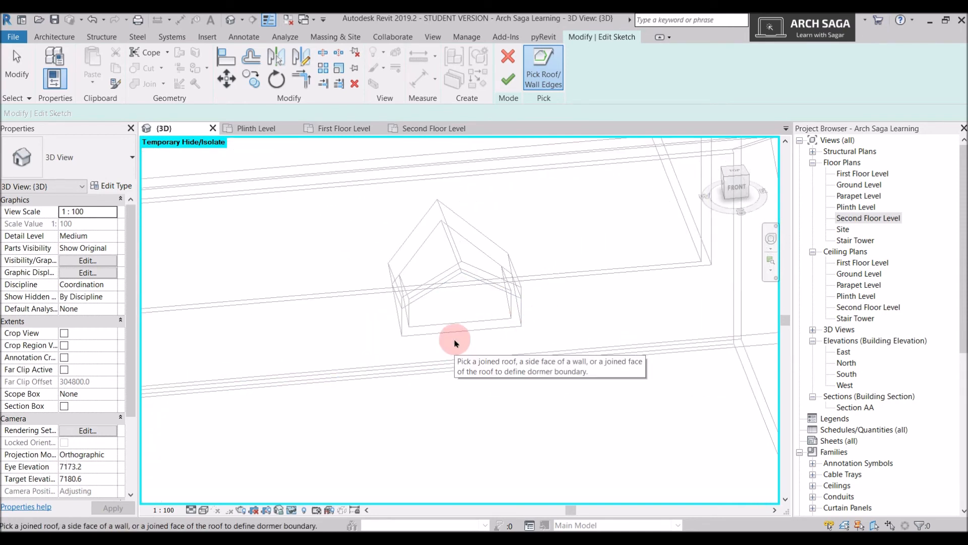
scroll(454, 341, down, 2)
mouse_move(508, 324)
shift+middle_down()
mouse_move(555, 296)
mouse_move(458, 253)
shift+middle_up()
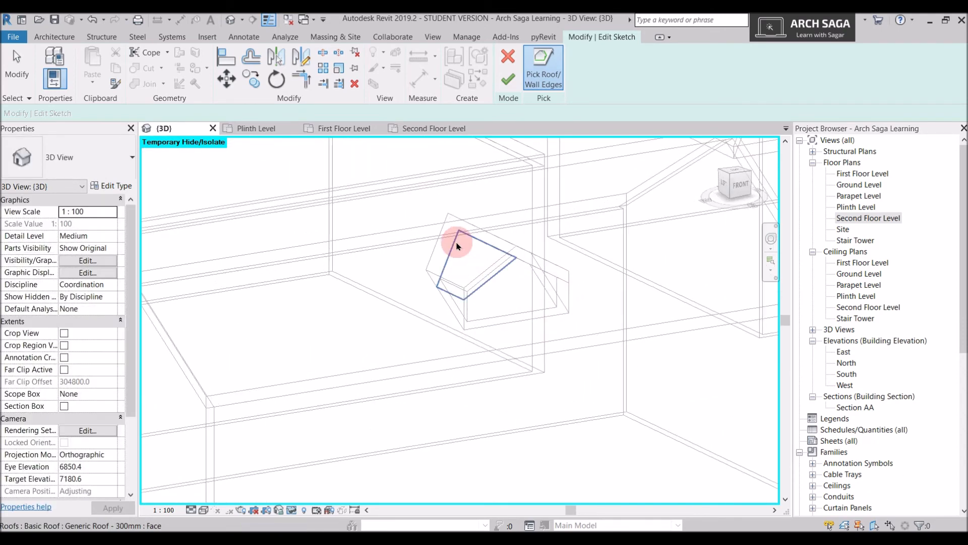
mouse_move(455, 241)
shift+middle_down()
mouse_move(513, 328)
mouse_move(416, 337)
shift+middle_up()
click(411, 300)
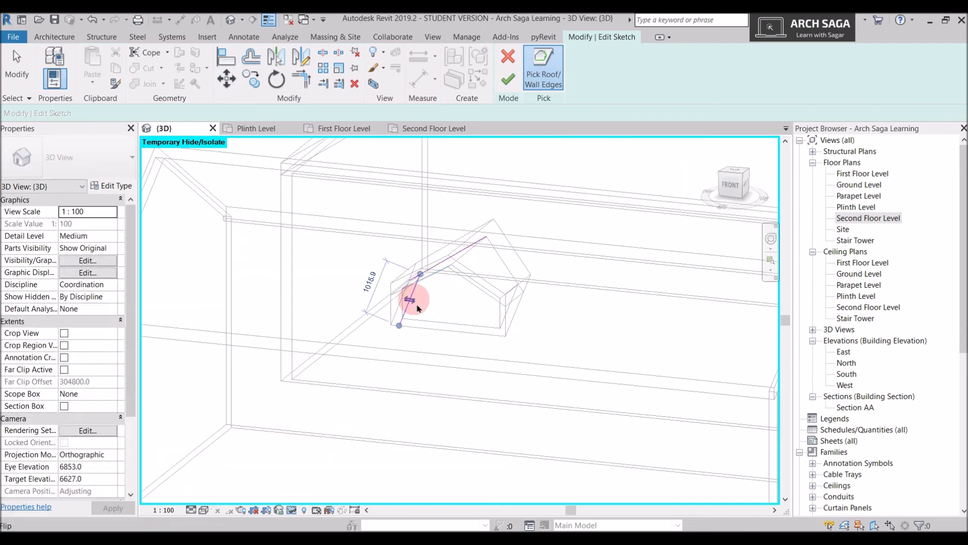
click(438, 322)
mouse_move(494, 334)
shift+middle_down()
mouse_move(523, 343)
mouse_move(563, 332)
shift+middle_up()
click(487, 302)
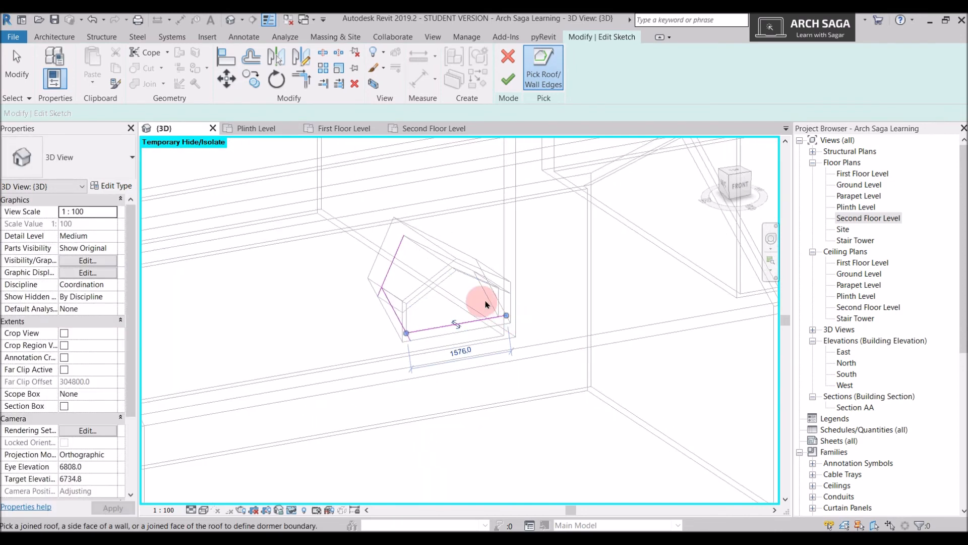
Trim the dormer boundary lines at the lower corners into a closed loop and finish the opening sketch
mouse_move(475, 290)
shift+middle_down()
mouse_move(495, 205)
mouse_move(463, 274)
mouse_move(486, 298)
mouse_move(469, 389)
mouse_move(404, 295)
shift+middle_up()
key(t)
key(r)
click(377, 264)
click(370, 325)
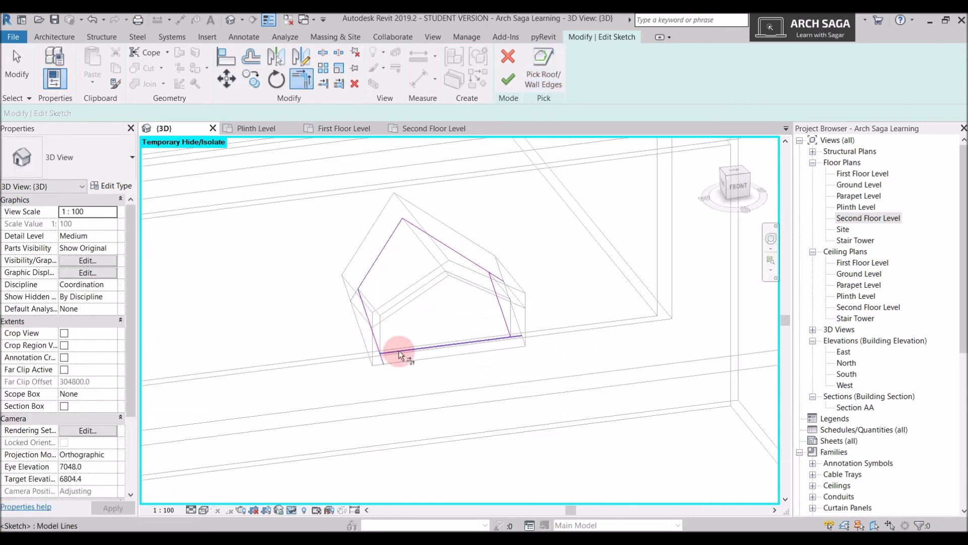
click(492, 338)
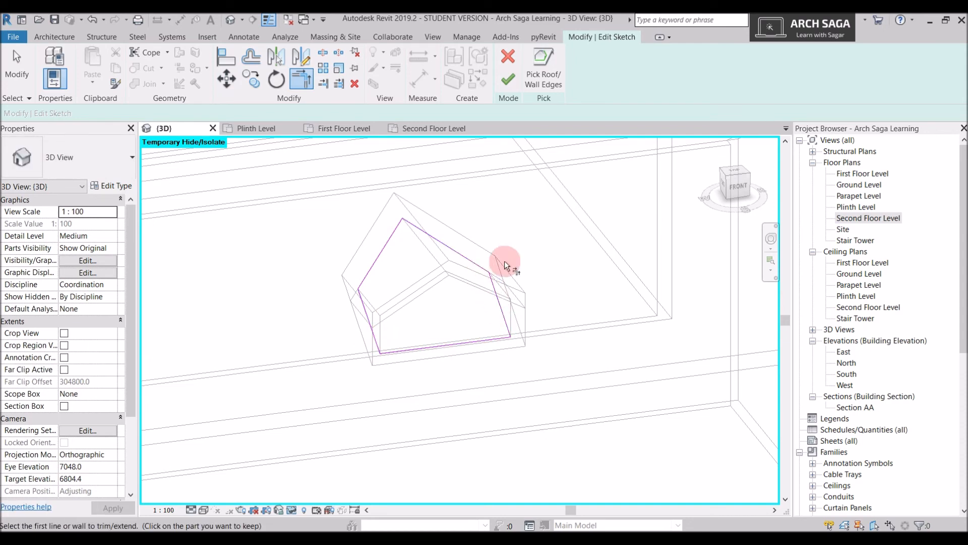
click(507, 79)
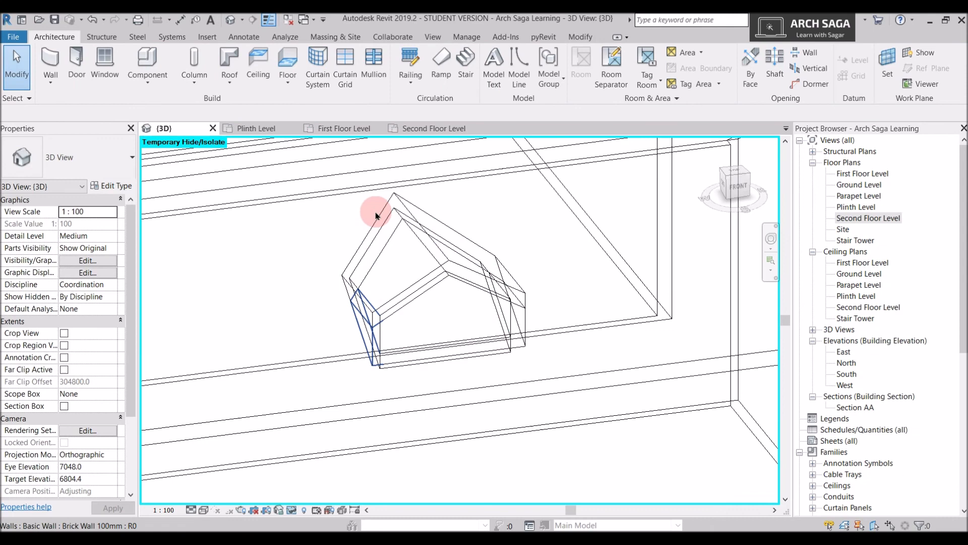
Set the 3D view's visual style to Realistic
shift+middle_drag(619, 402, 631, 380)
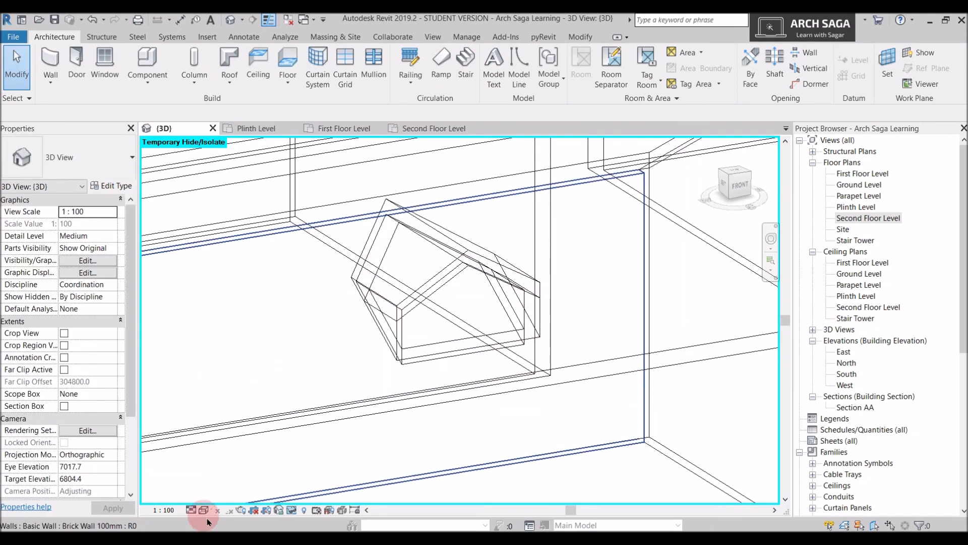
click(204, 512)
click(227, 458)
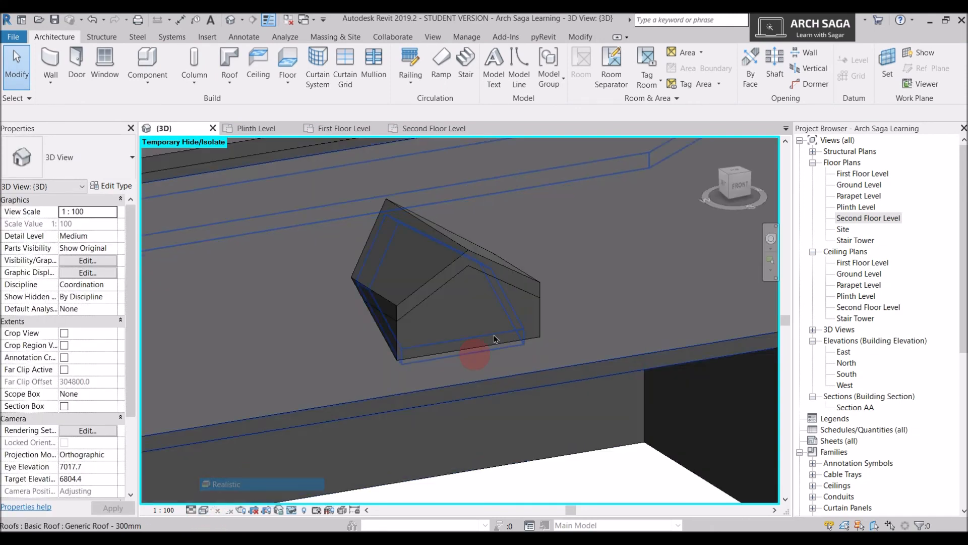
Open the profile of the dormer's front wall for editing and orient the 3D view to Front
shift+middle_drag(494, 335, 707, 134)
scroll(519, 319, up, 3)
shift+middle_drag(519, 320, 578, 285)
shift+middle_drag(440, 232, 454, 302)
click(432, 318)
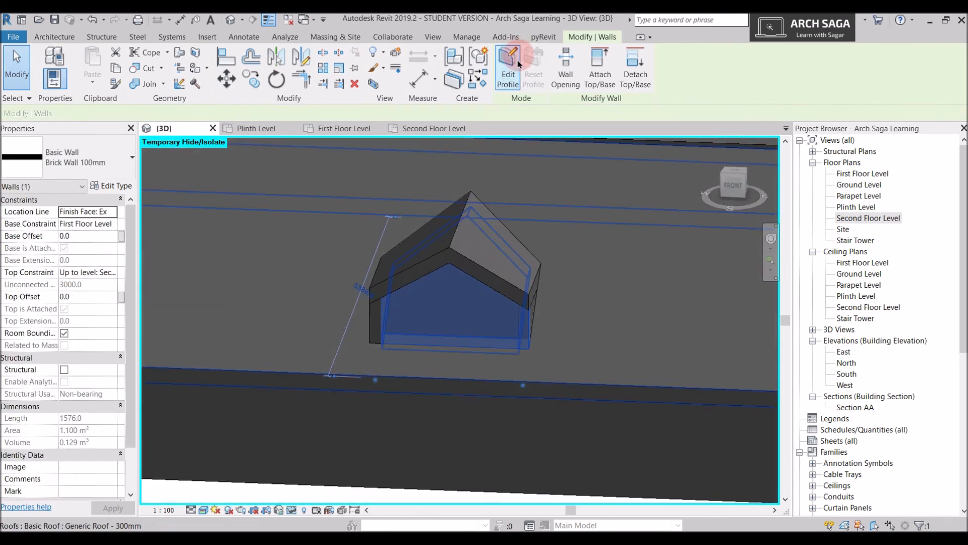
click(509, 63)
click(562, 287)
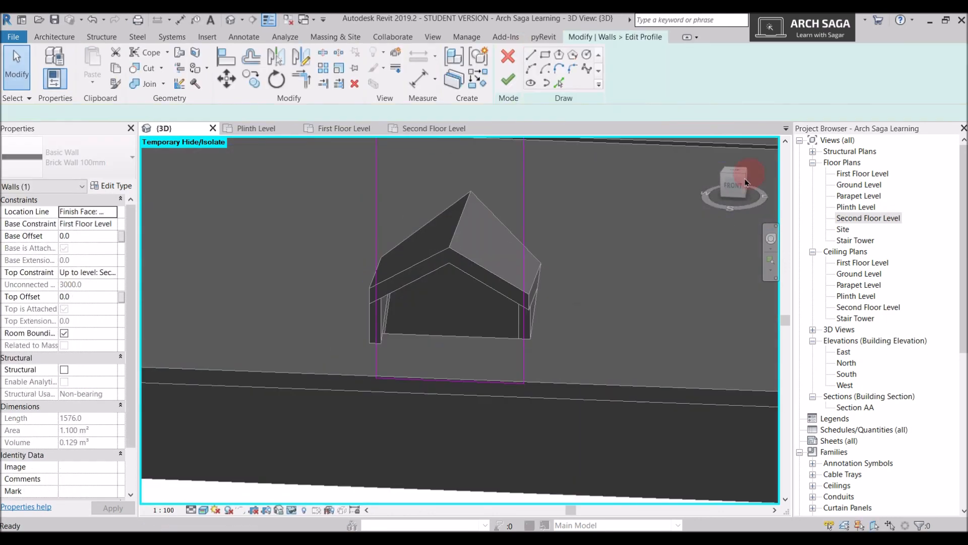
click(734, 187)
Sketch a circle of about 280 mm radius in the middle of the dormer's front wall and finish the profile
click(544, 55)
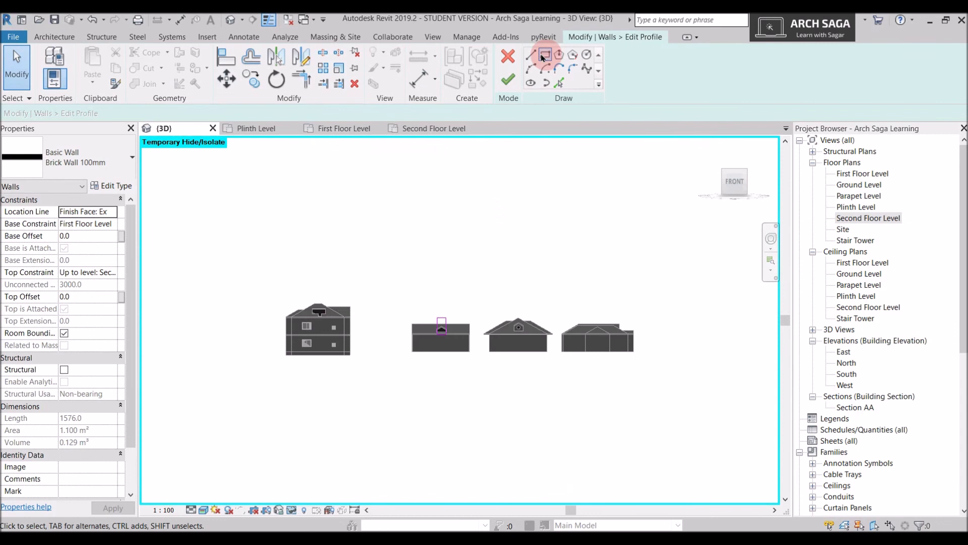
scroll(442, 325, up, 6)
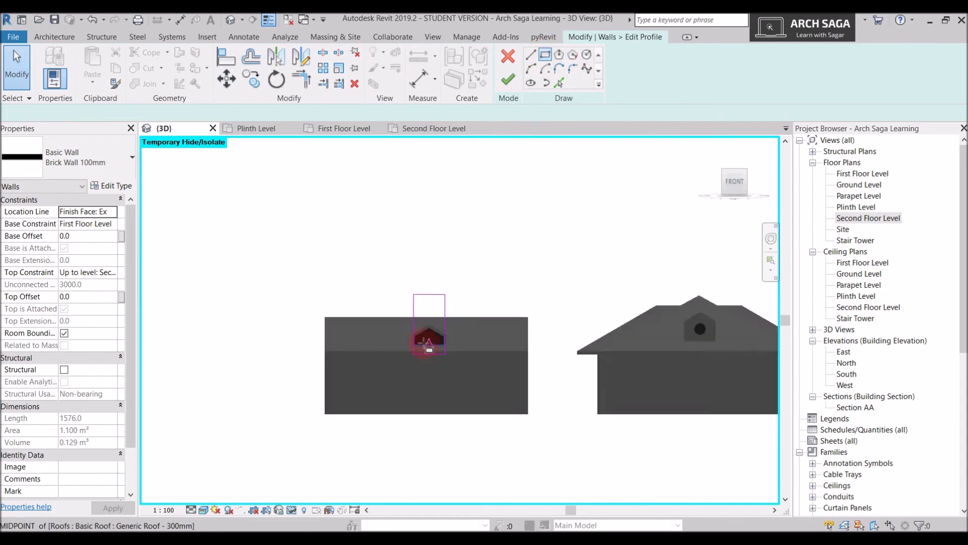
click(546, 54)
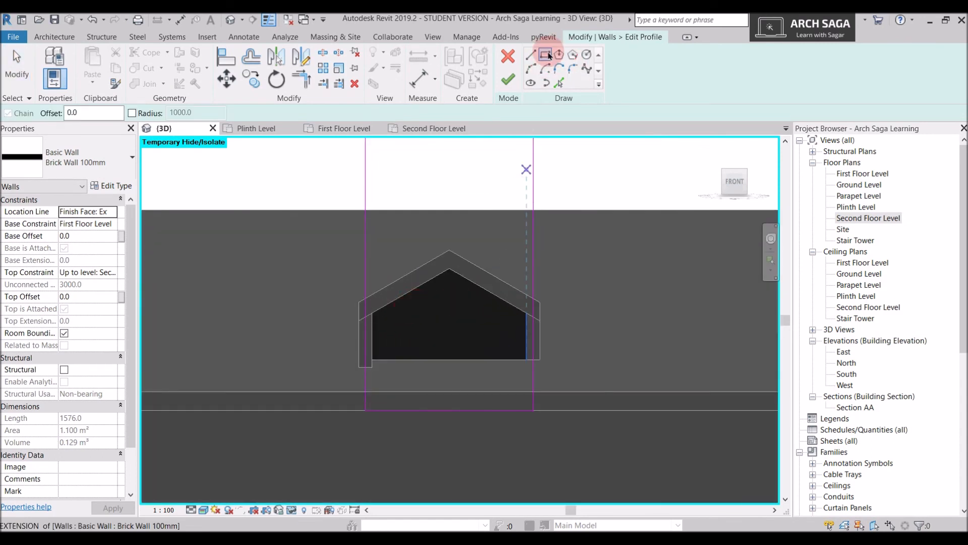
click(586, 55)
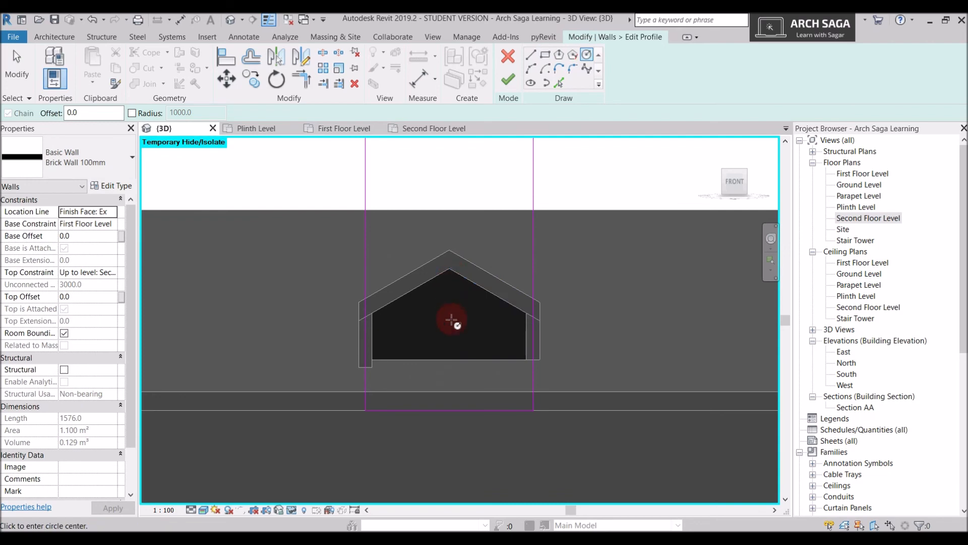
click(452, 320)
scroll(433, 306, up, 2)
click(430, 304)
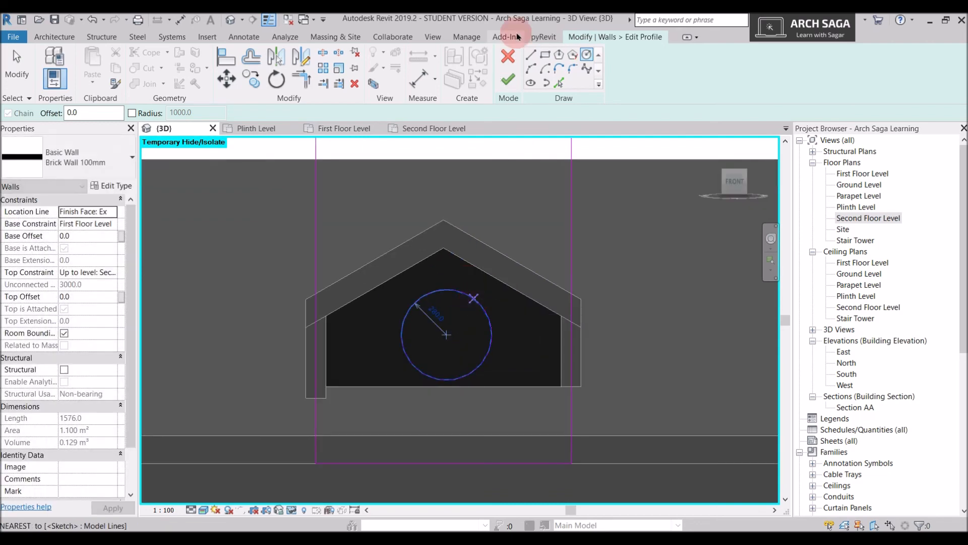
click(508, 79)
Reset the temporary hide so the hidden building wall is restored, and view the finished dormer with the neighbouring buildings
scroll(487, 276, down, 1)
mouse_move(486, 276)
shift+middle_down()
mouse_move(553, 361)
mouse_move(518, 343)
mouse_move(589, 230)
mouse_move(728, 240)
mouse_move(441, 307)
mouse_move(504, 360)
mouse_move(489, 346)
mouse_move(422, 443)
mouse_move(454, 433)
mouse_move(523, 207)
mouse_move(463, 261)
mouse_move(503, 334)
mouse_move(481, 406)
mouse_move(495, 370)
shift+middle_up()
scroll(442, 307, down, 2)
key(h)
key(r)
scroll(461, 325, down, 1)
scroll(495, 371, down, 3)
scroll(319, 332, down, 2)
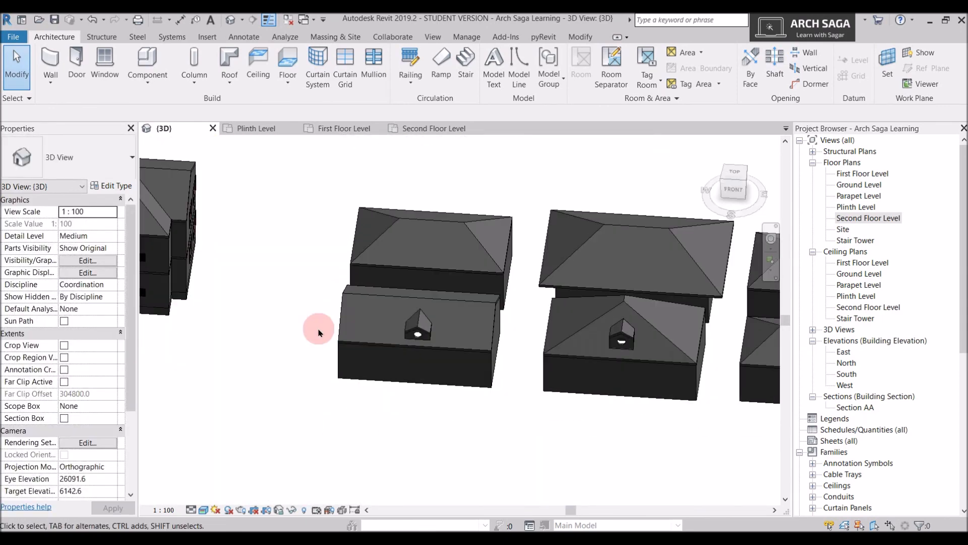